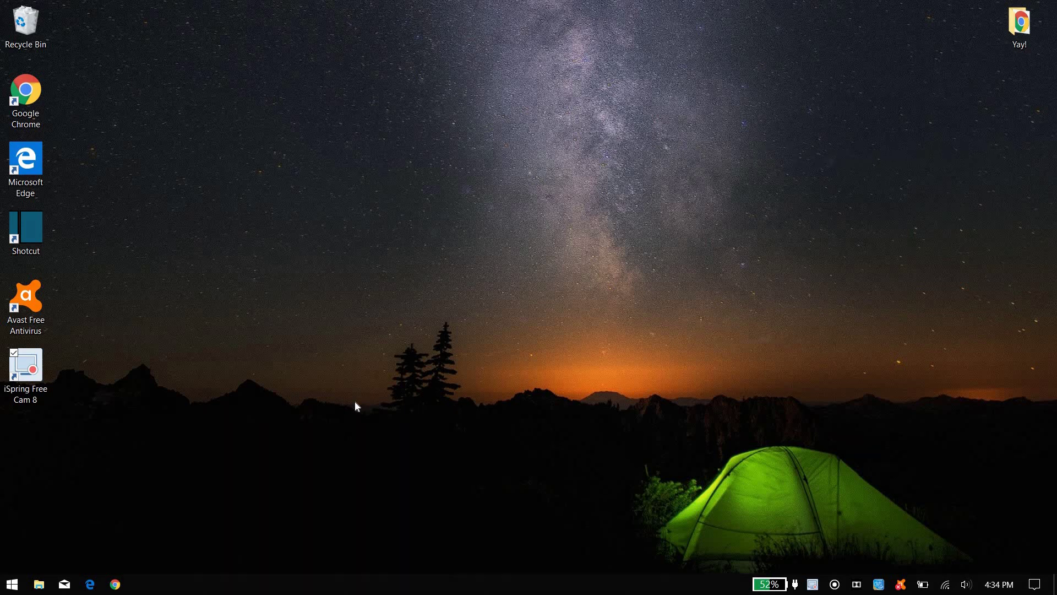
# - Search 'transpa' and open the transparency effects setting in Settings
pyautogui.press('super')
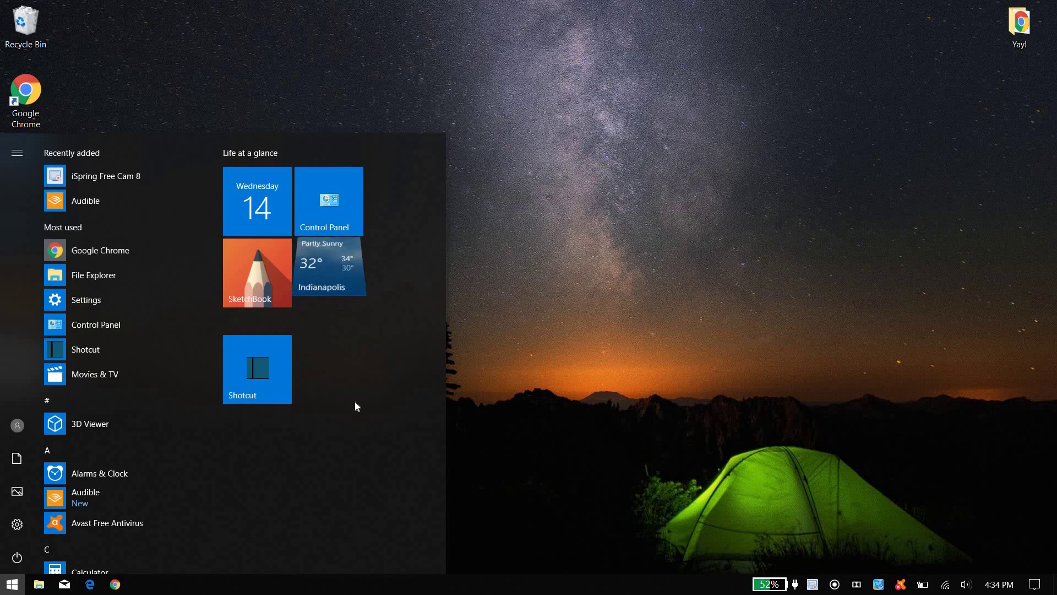
pyautogui.write('transpa')
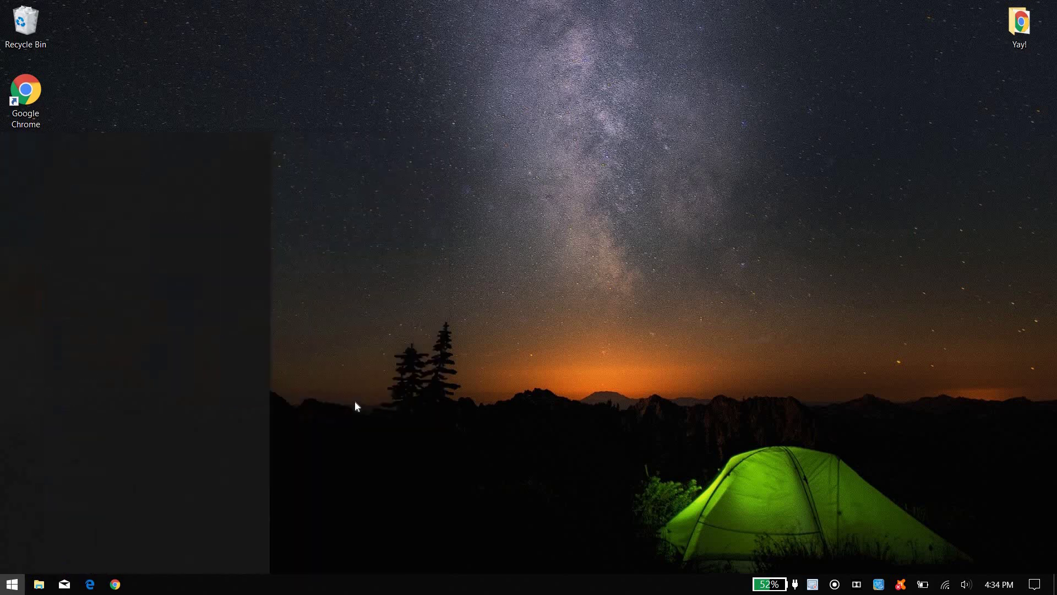
pyautogui.click(159, 219)
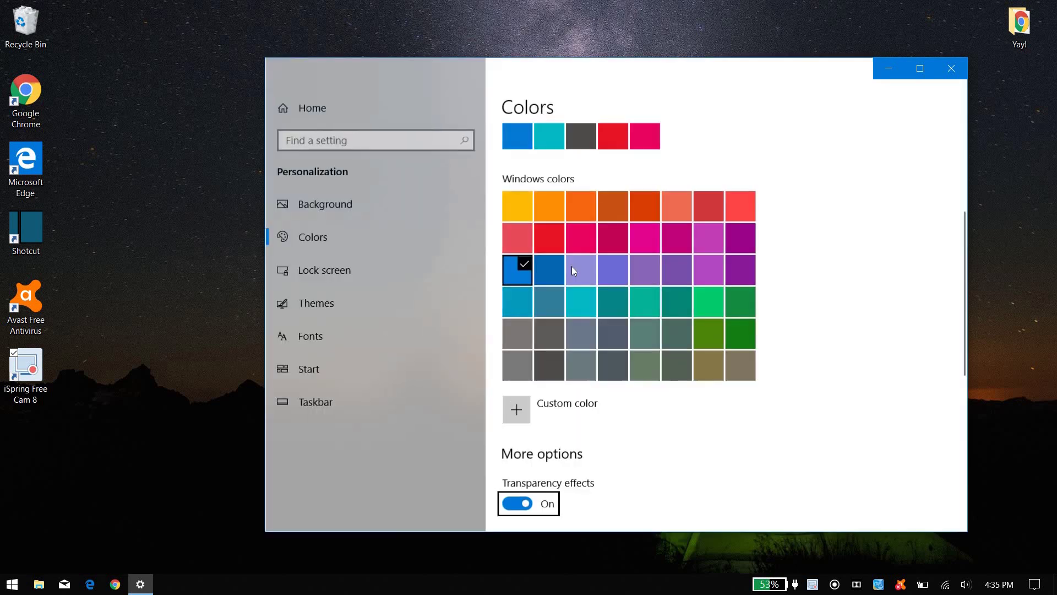
pyautogui.moveTo(532, 73); pyautogui.dragTo(505, 74)
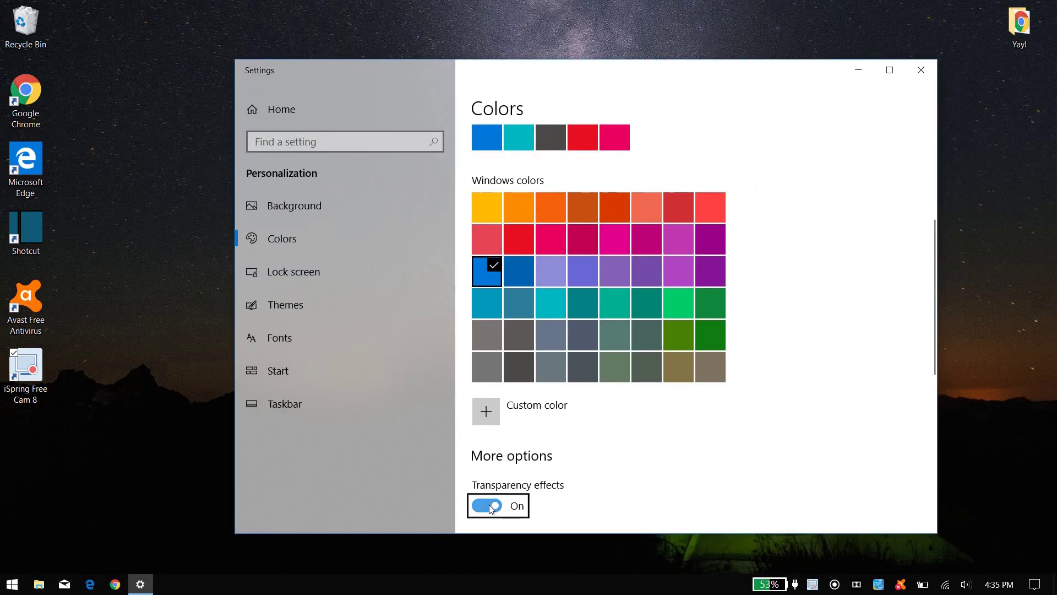
# - Switch Transparency effects to Off and close Settings
pyautogui.click(491, 506)
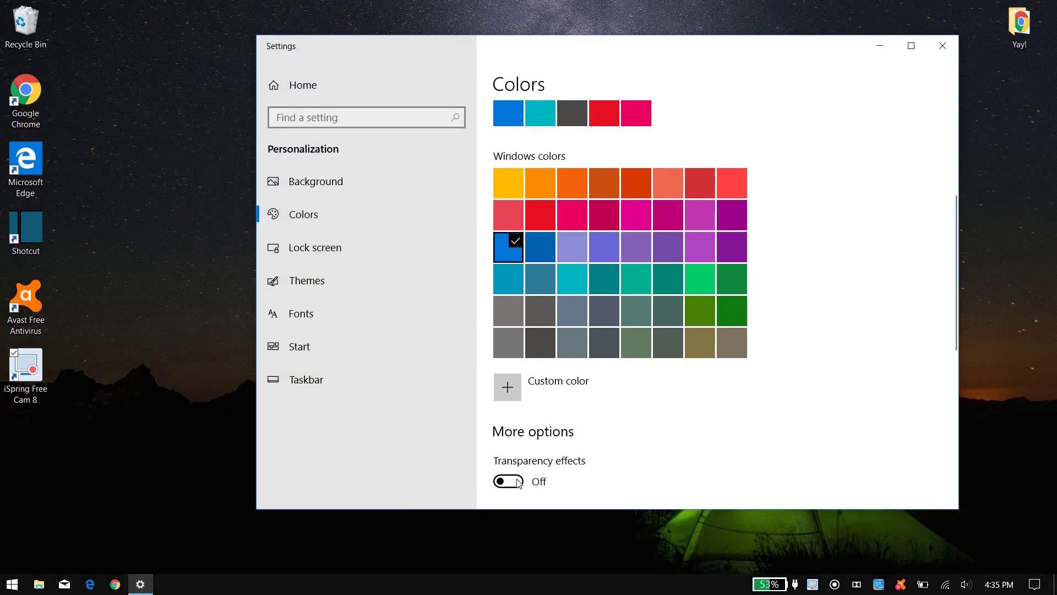
pyautogui.click(514, 486)
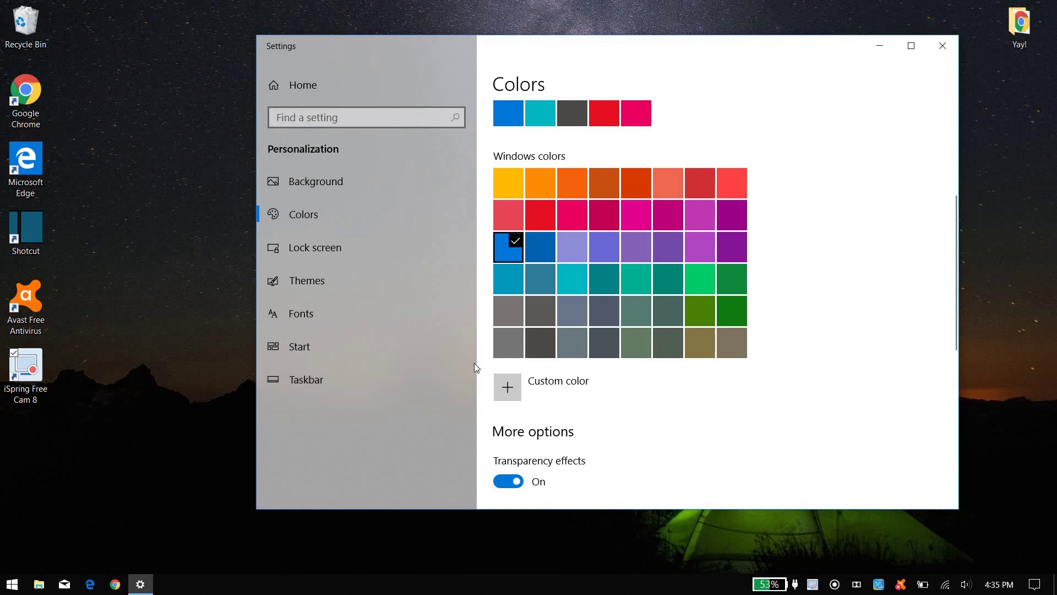
pyautogui.scroll(-1, 523, 396)
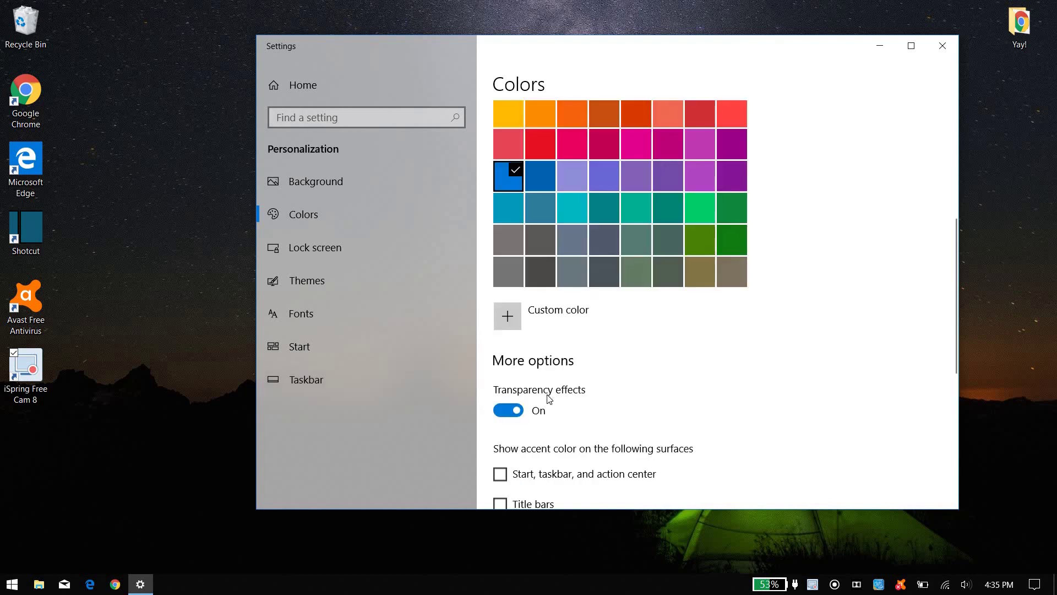
pyautogui.click(510, 409)
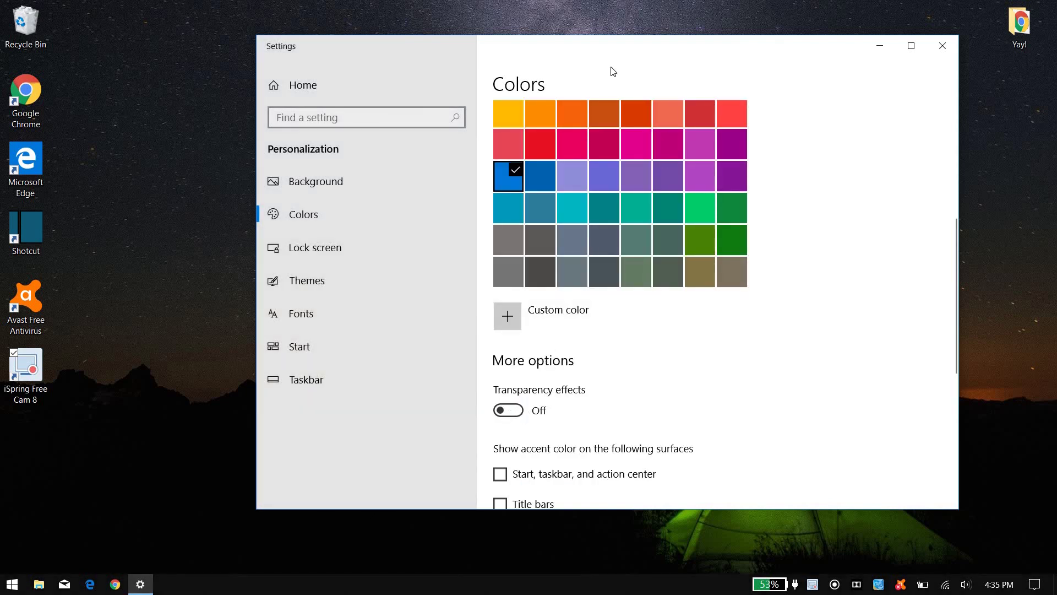
pyautogui.moveTo(637, 56); pyautogui.dragTo(630, 42)
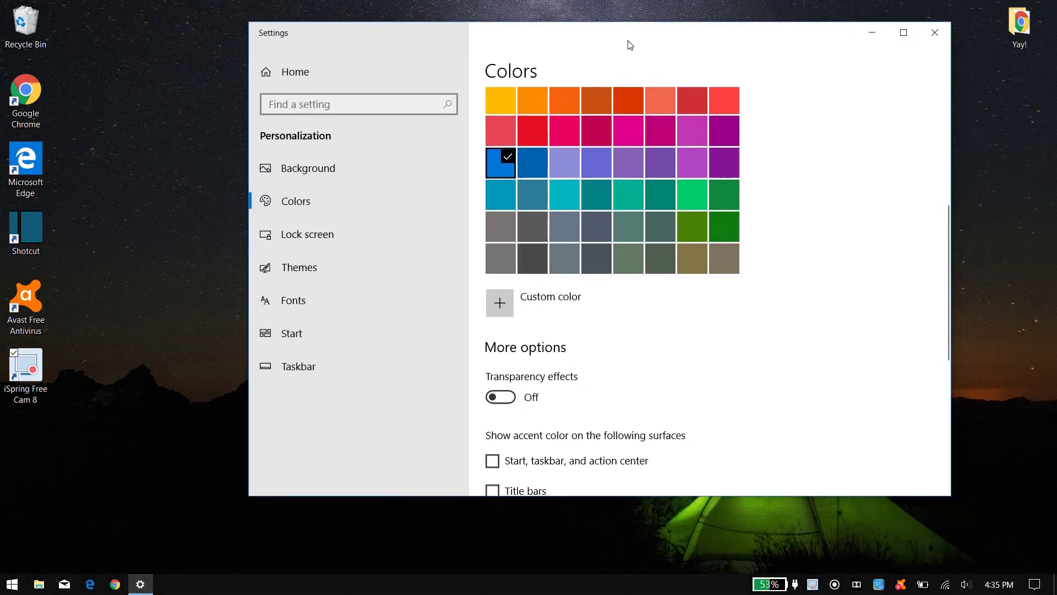
pyautogui.click(932, 33)
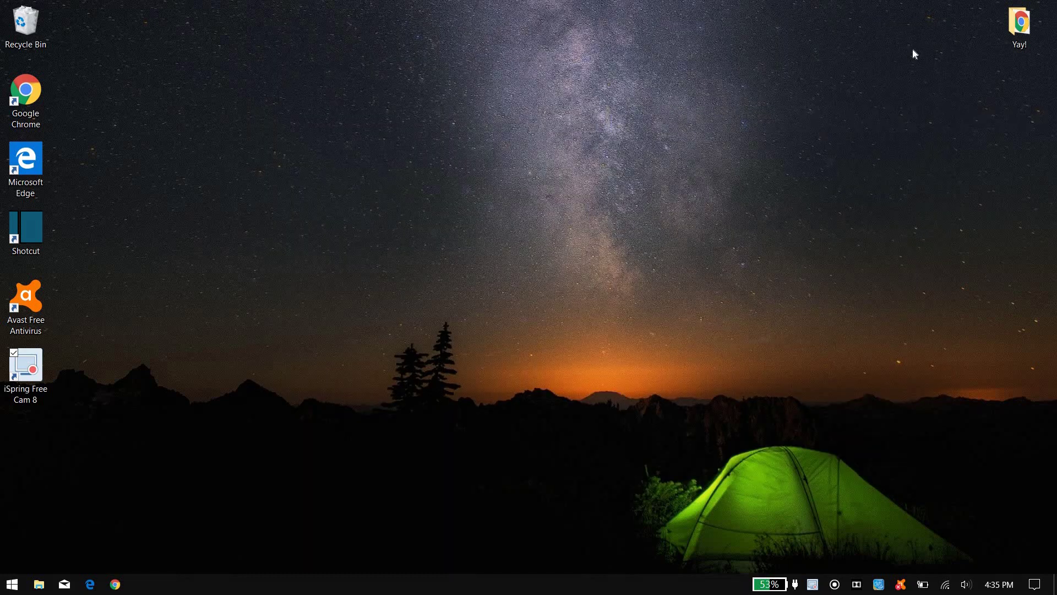
# - Open Advanced system settings via Control Panel > System and Security > System
pyautogui.press('super')
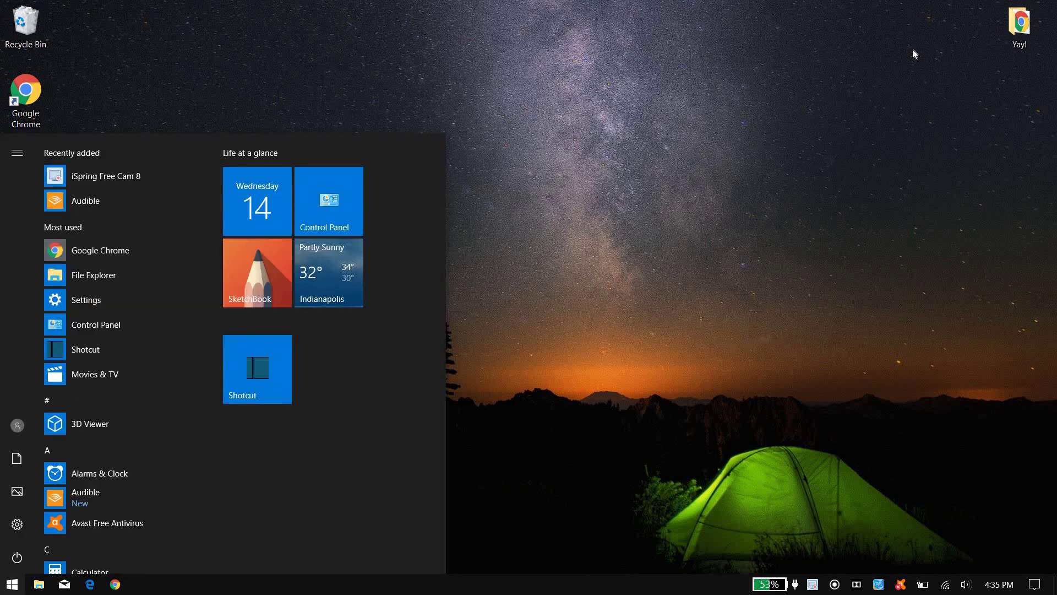
pyautogui.write('control')
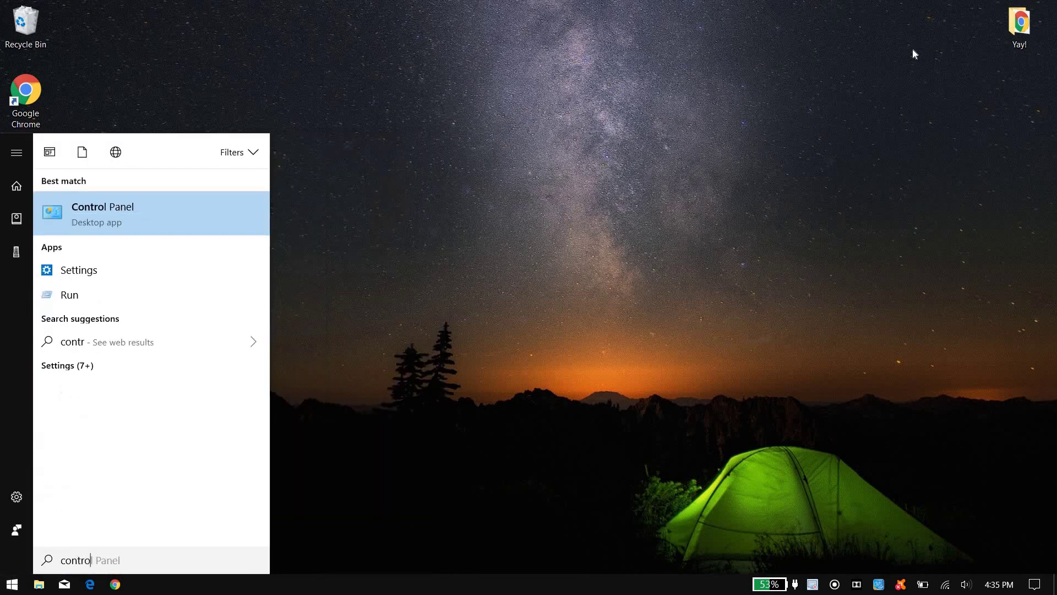
pyautogui.click(258, 201)
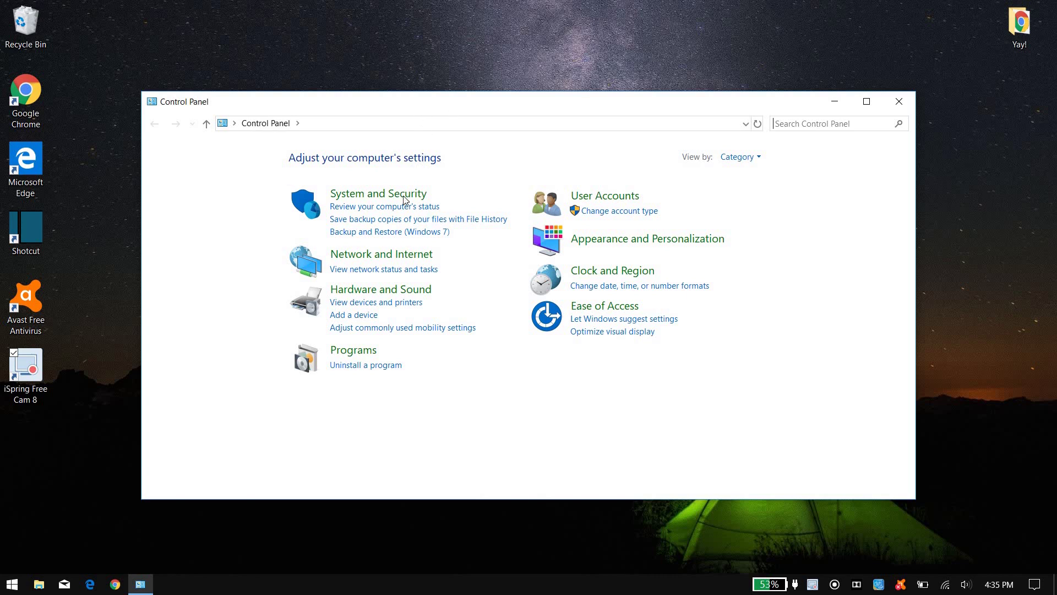
pyautogui.click(400, 198)
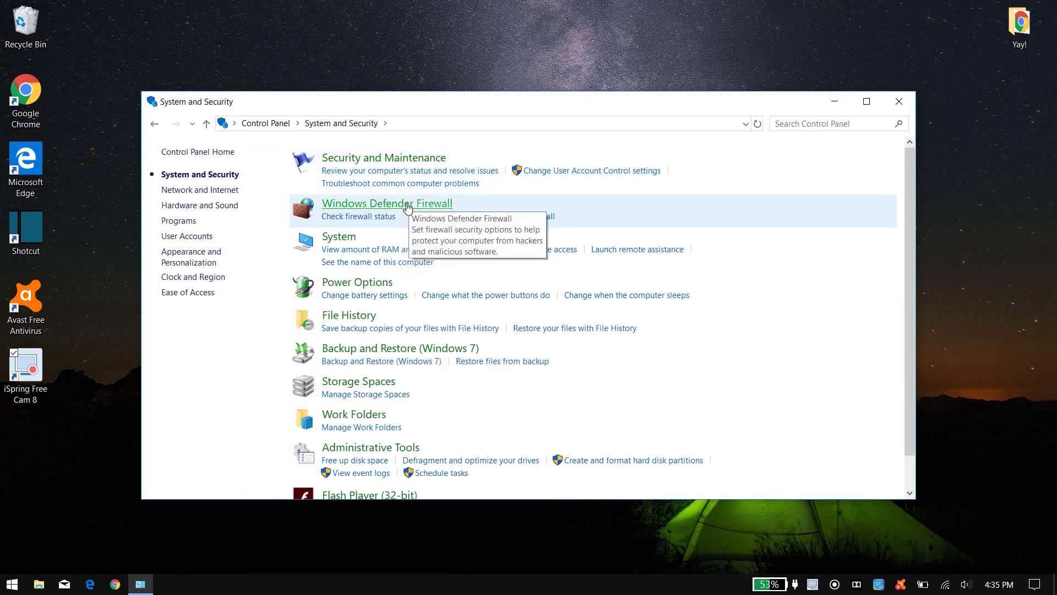
pyautogui.click(355, 239)
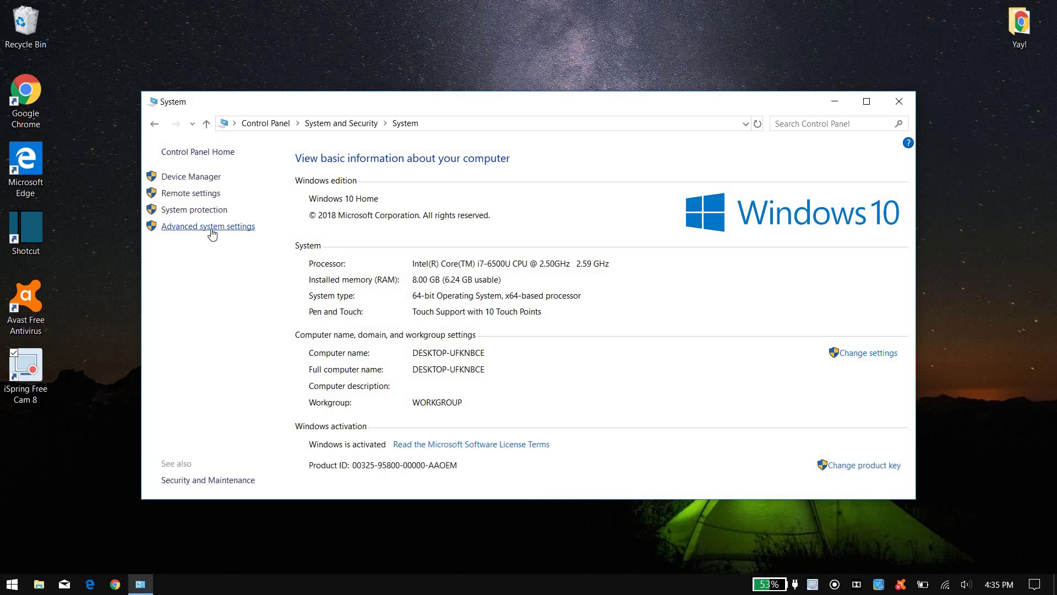
pyautogui.click(212, 231)
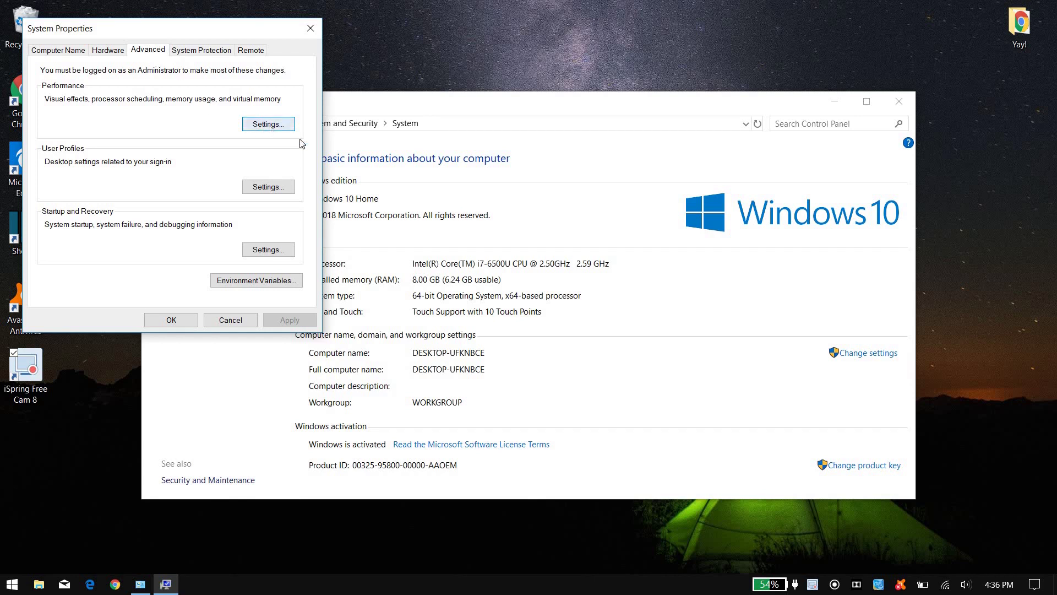
# - Apply 'Adjust for best performance' visual effects and close the system windows
pyautogui.click(271, 127)
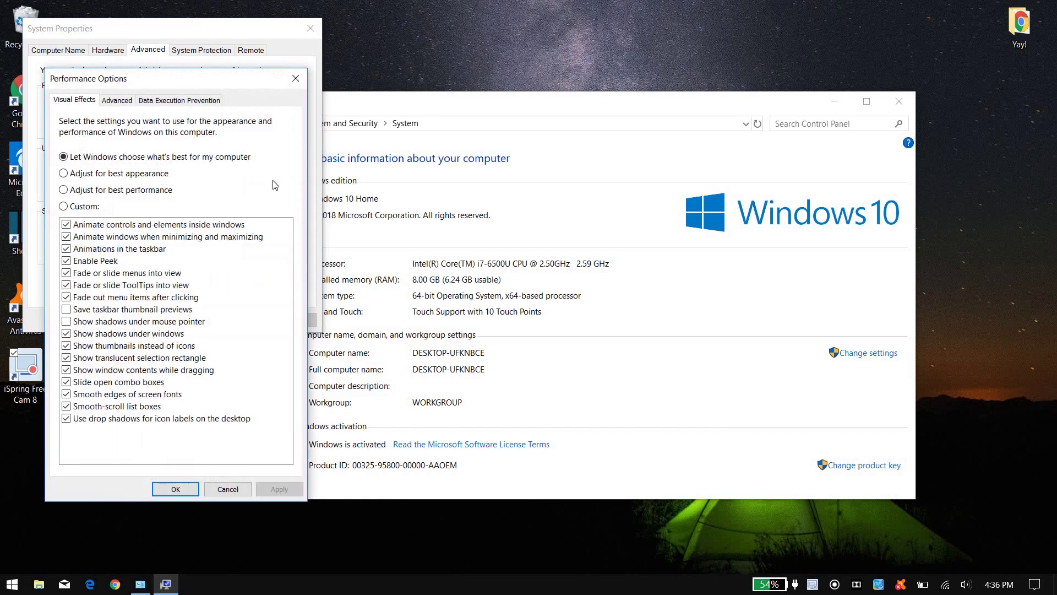
pyautogui.click(98, 193)
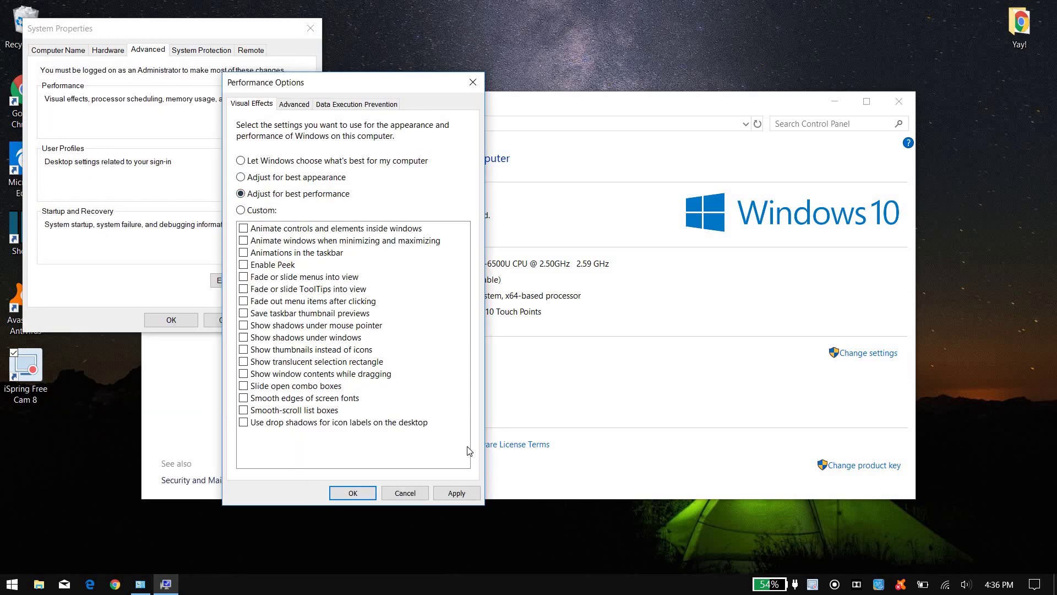
pyautogui.click(465, 493)
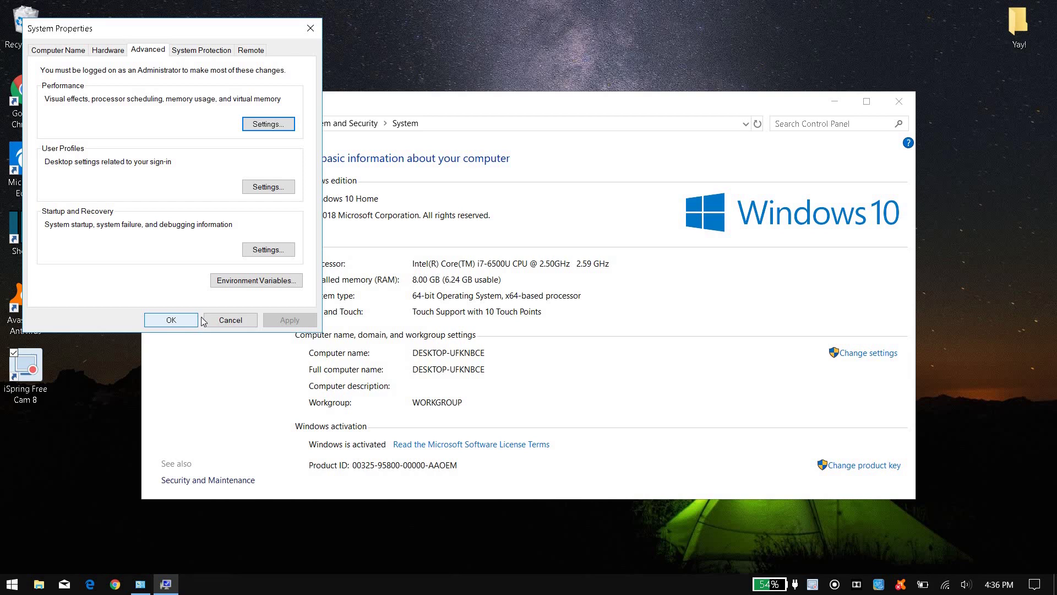
pyautogui.click(171, 321)
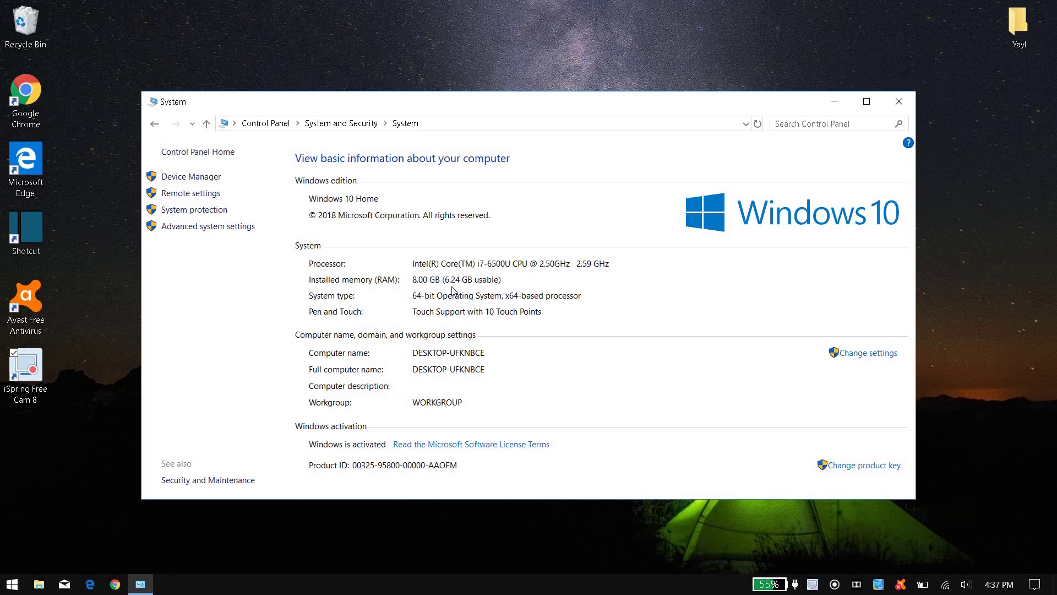
pyautogui.click(898, 101)
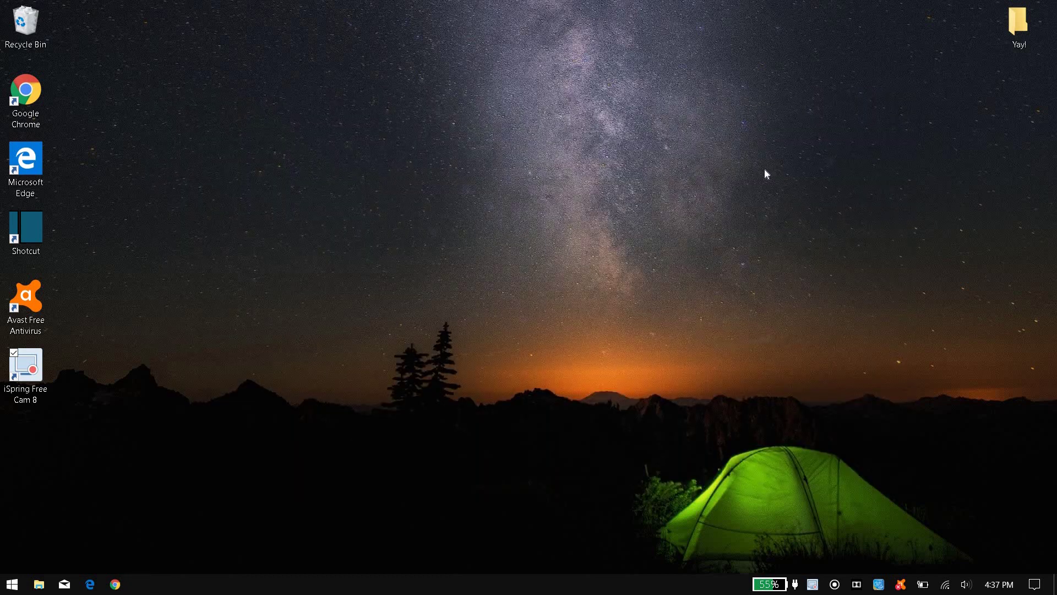
# - Launch System Configuration by running msconfig from the Run dialog
pyautogui.press('super')
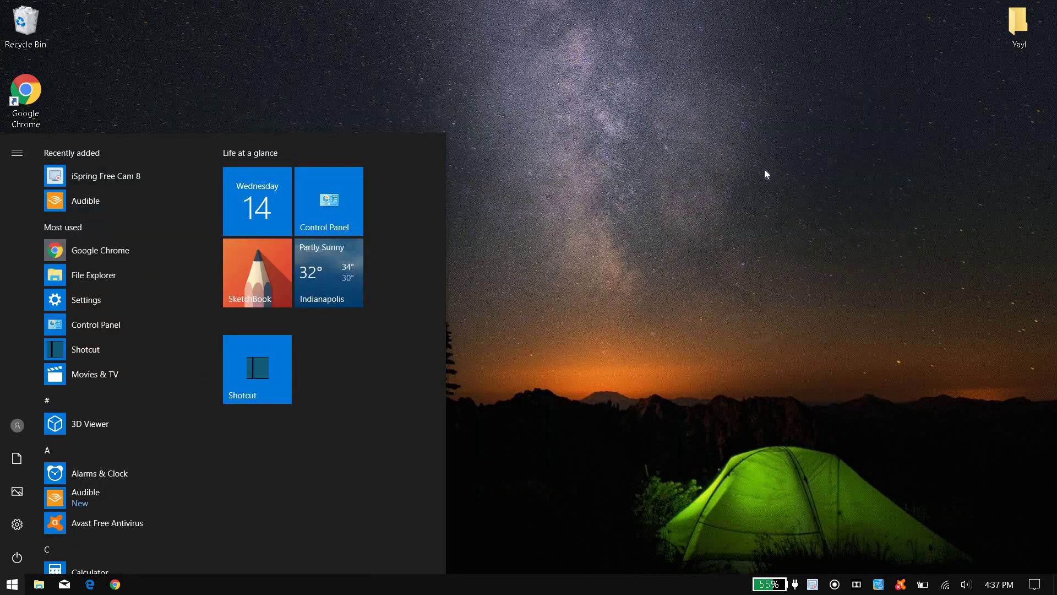
pyautogui.write('run')
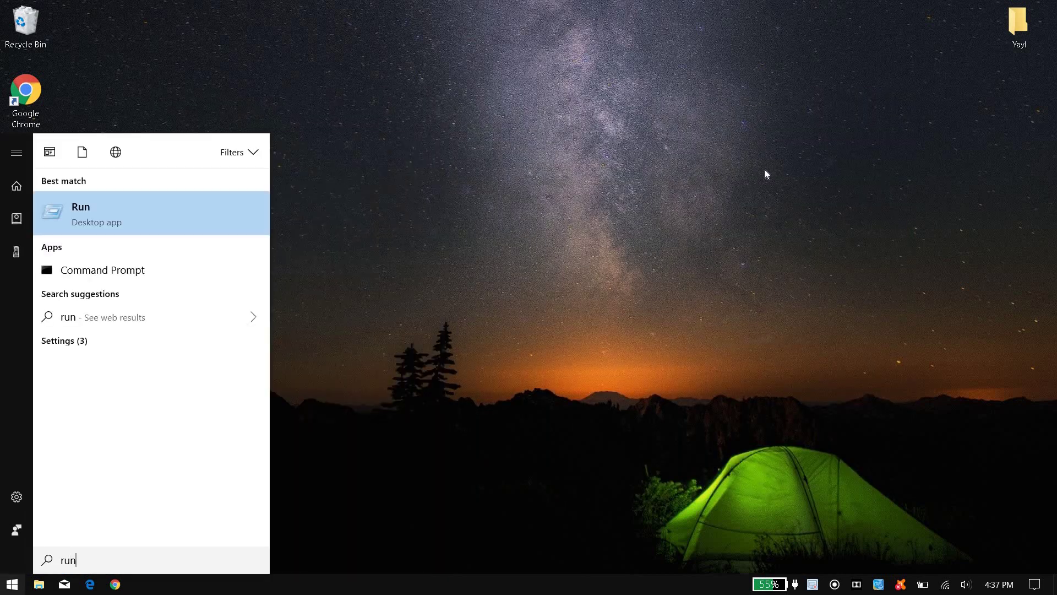
pyautogui.click(182, 229)
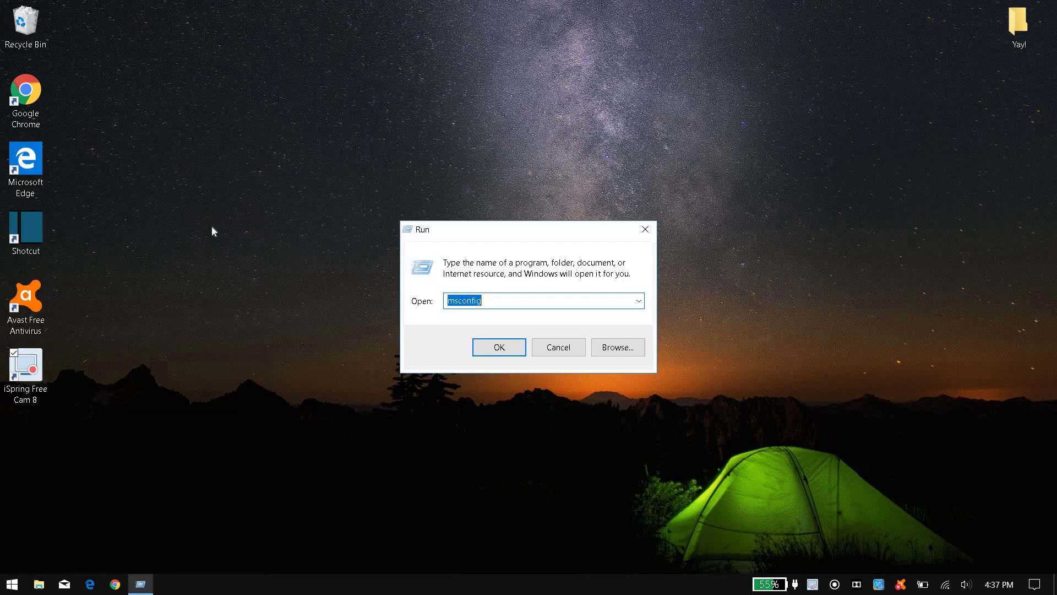
pyautogui.click(498, 300)
pyautogui.press('BackSpace')
pyautogui.press('BackSpace')
pyautogui.press('BackSpace')
pyautogui.press('BackSpace')
pyautogui.press('BackSpace')
pyautogui.press('BackSpace')
pyautogui.press('BackSpace')
pyautogui.press('BackSpace')
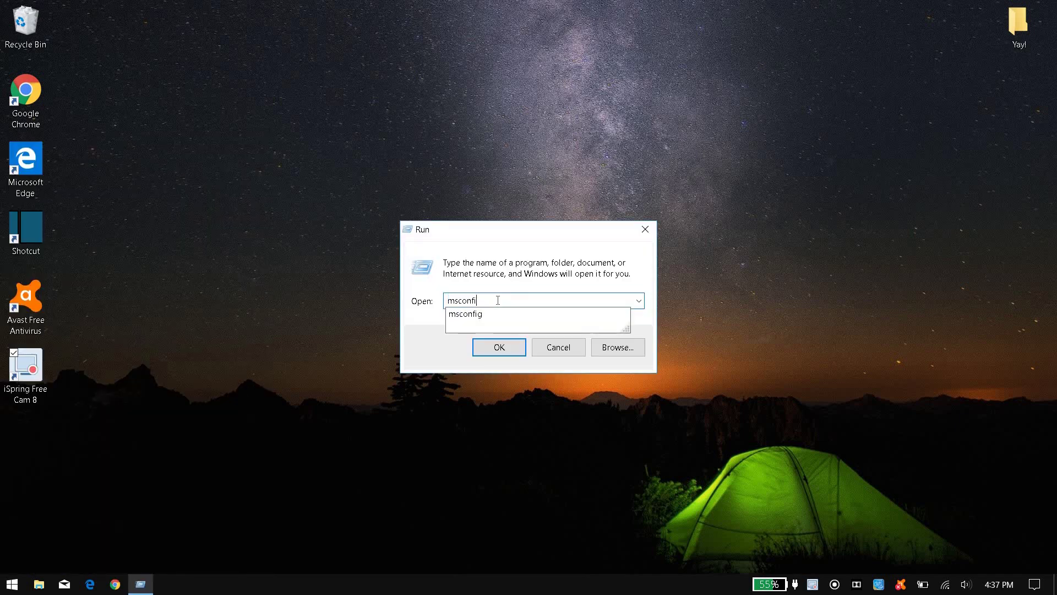
pyautogui.write('msconfig')
pyautogui.click(492, 347)
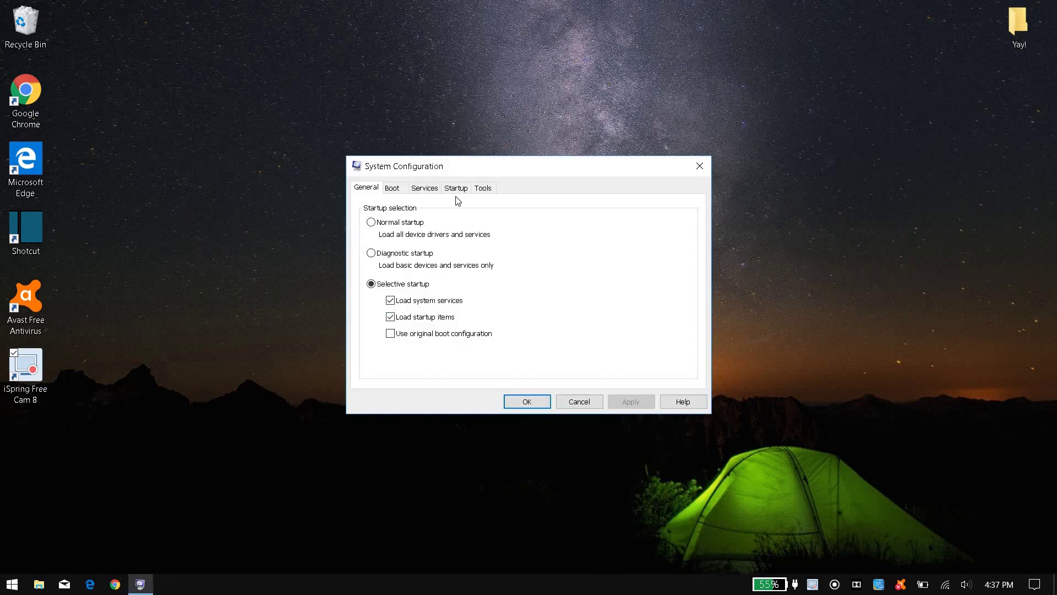
# - In Boot Advanced Options, enable Maximum memory and set Number of processors to 4
pyautogui.click(399, 192)
pyautogui.click(411, 287)
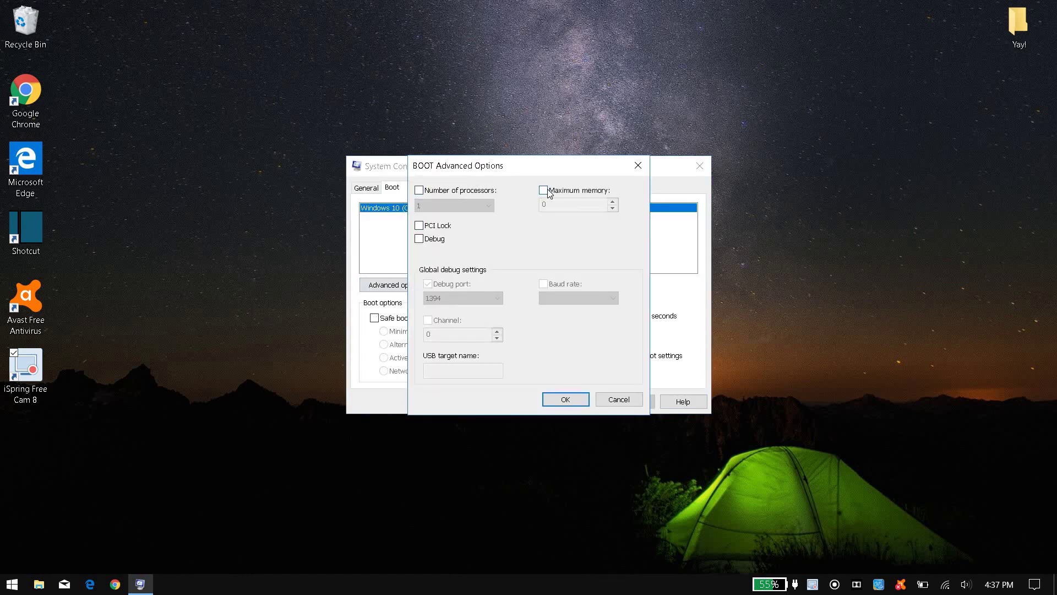
pyautogui.click(550, 192)
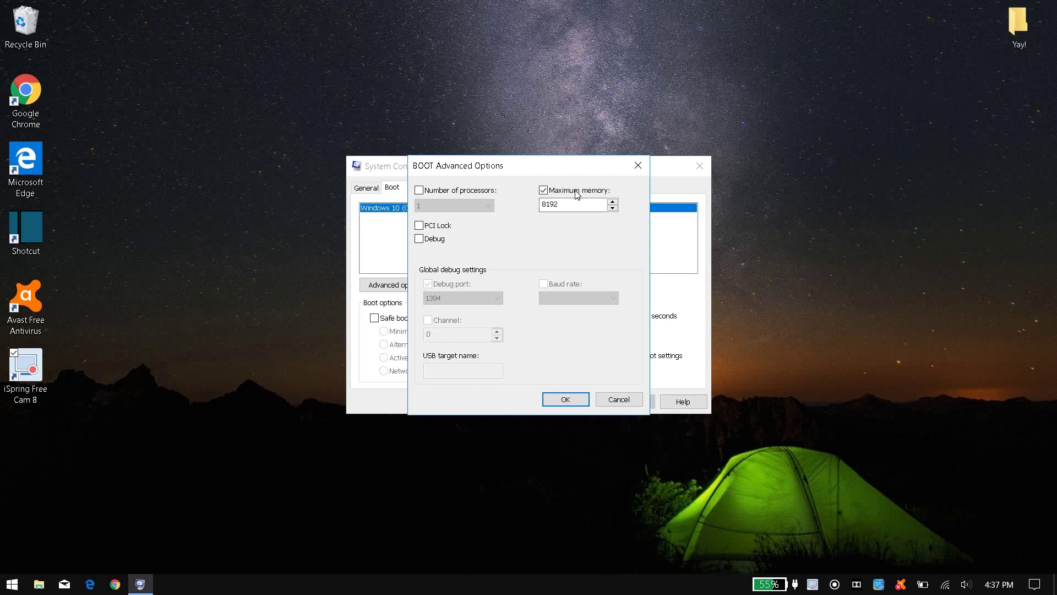
pyautogui.click(418, 190)
pyautogui.click(451, 209)
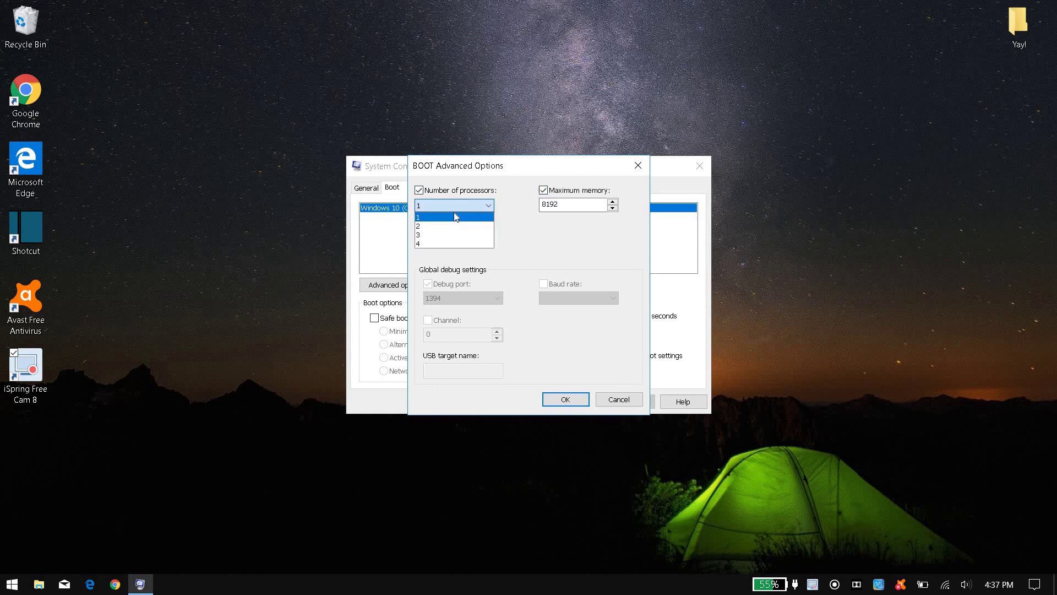
pyautogui.click(441, 244)
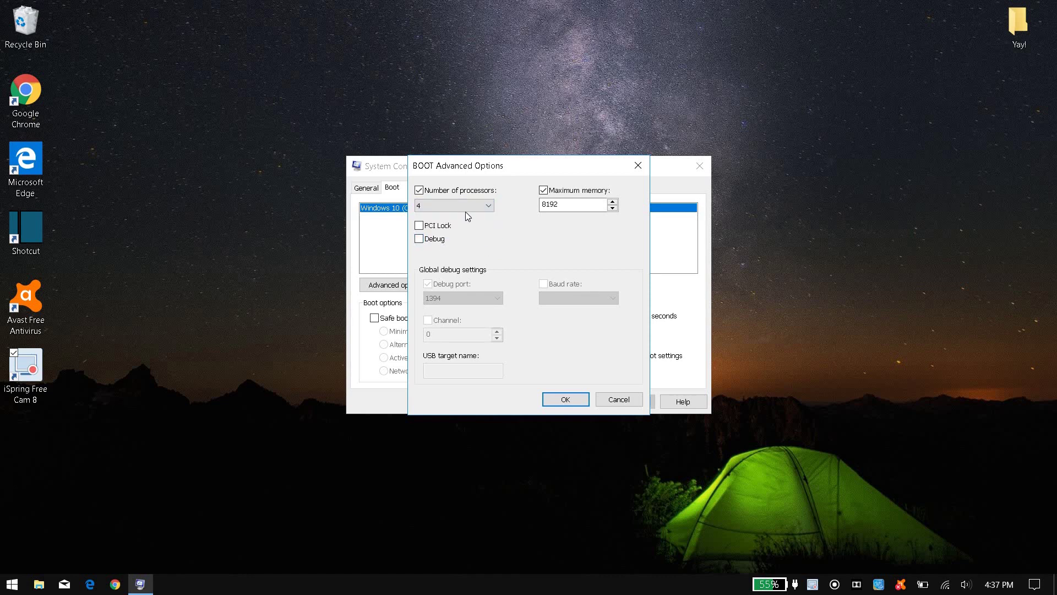
# - Apply the boot changes and exit System Configuration without restarting
pyautogui.click(565, 401)
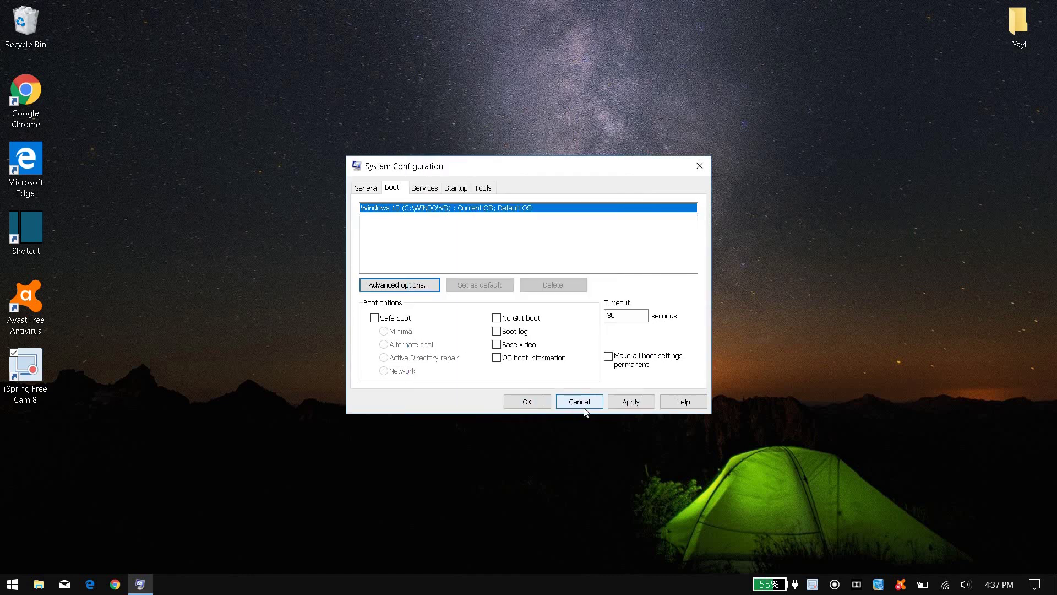
pyautogui.click(623, 403)
pyautogui.click(541, 402)
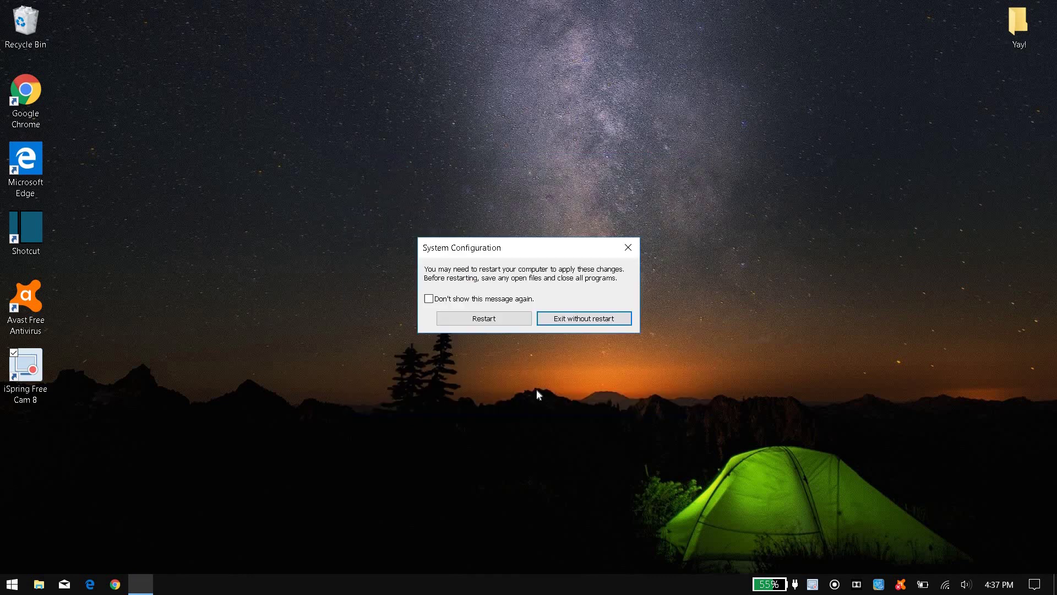
pyautogui.click(570, 321)
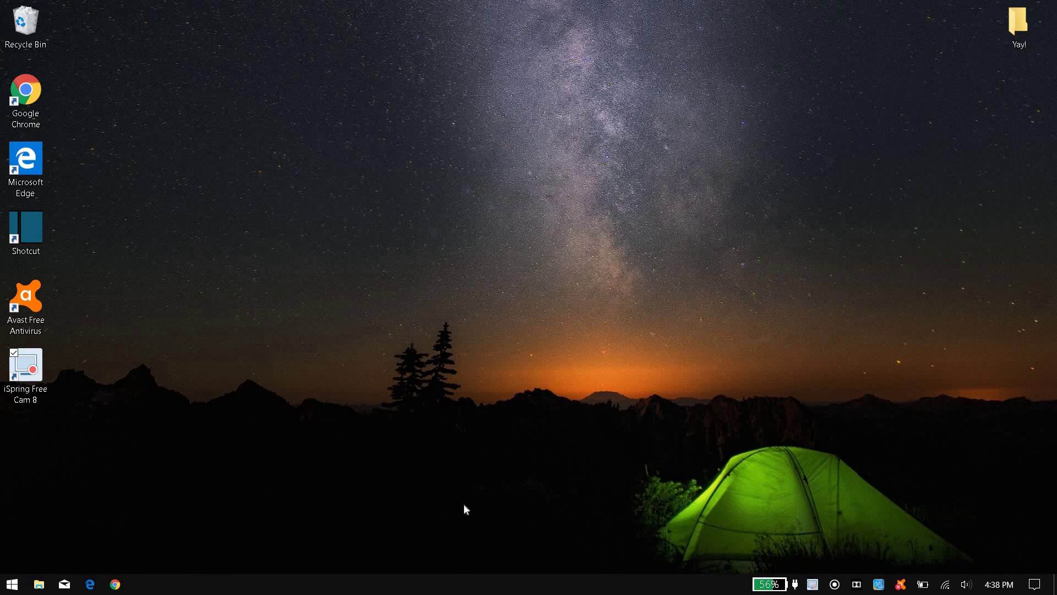
pyautogui.rightClick(452, 586)
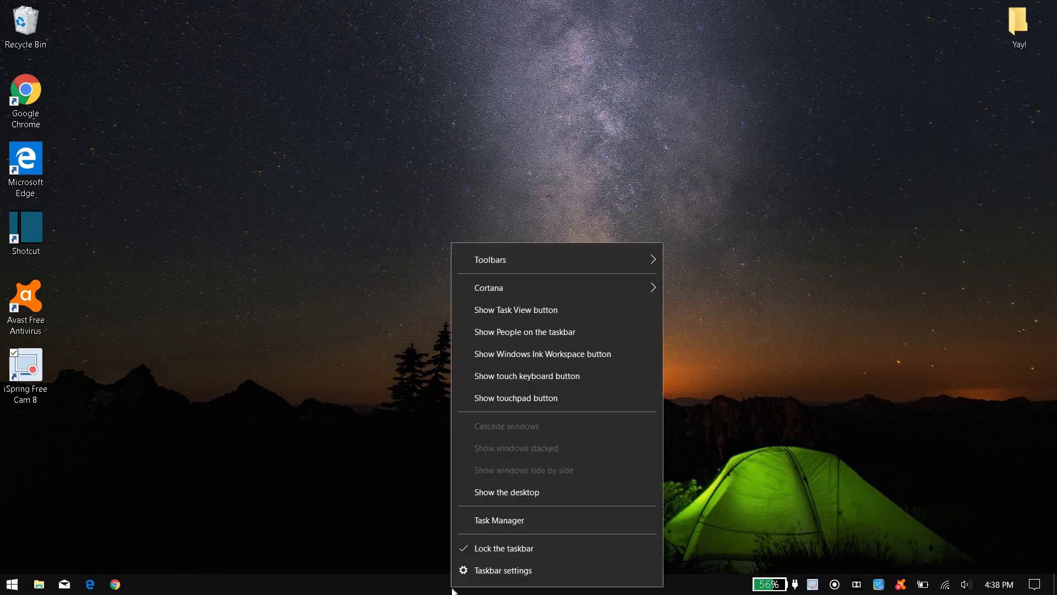
pyautogui.click(493, 521)
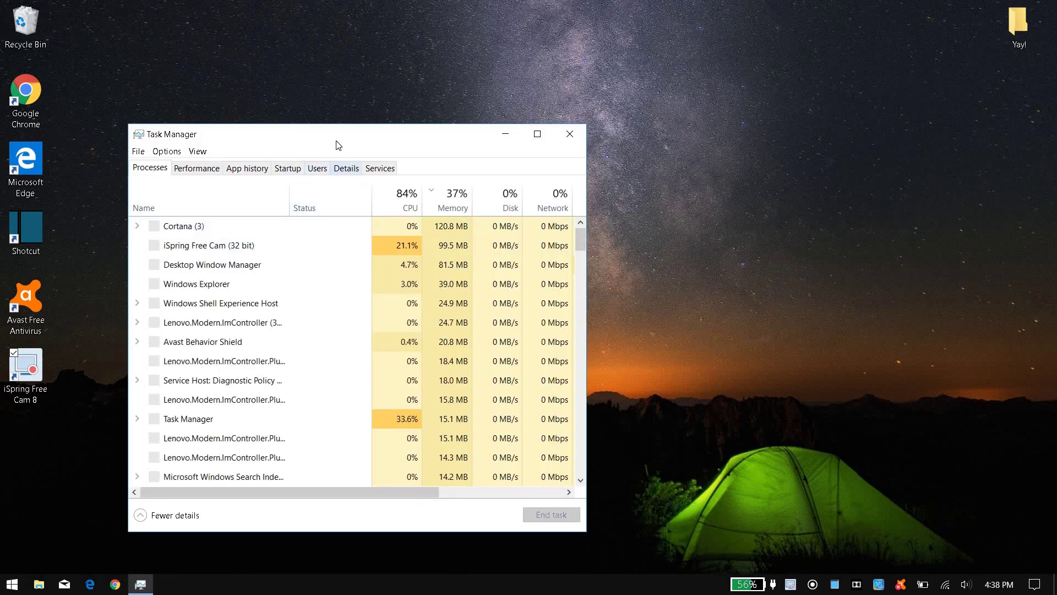
pyautogui.moveTo(337, 138); pyautogui.dragTo(421, 98)
pyautogui.click(371, 130)
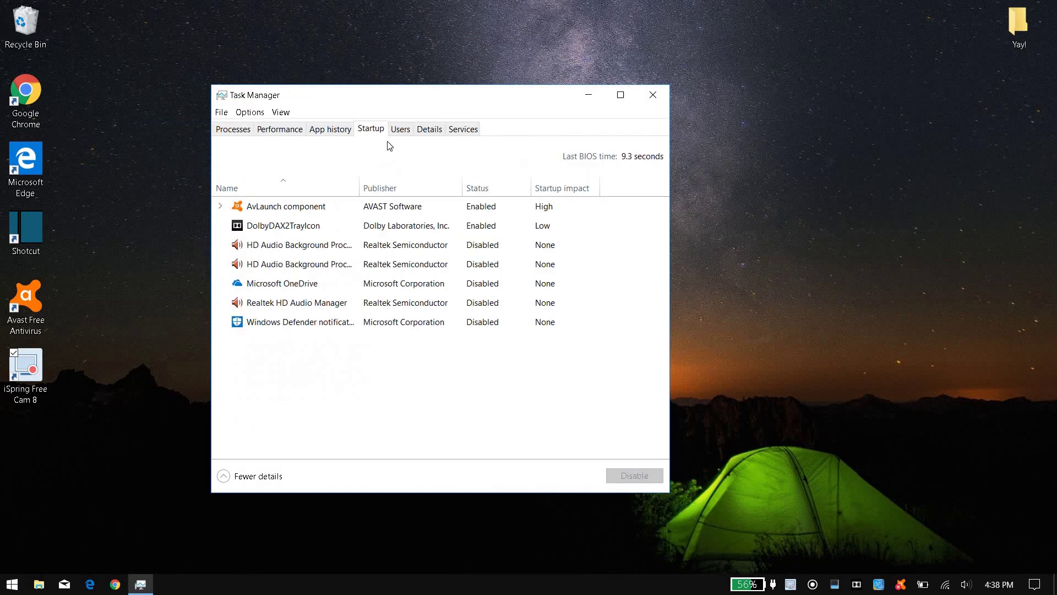
pyautogui.click(447, 244)
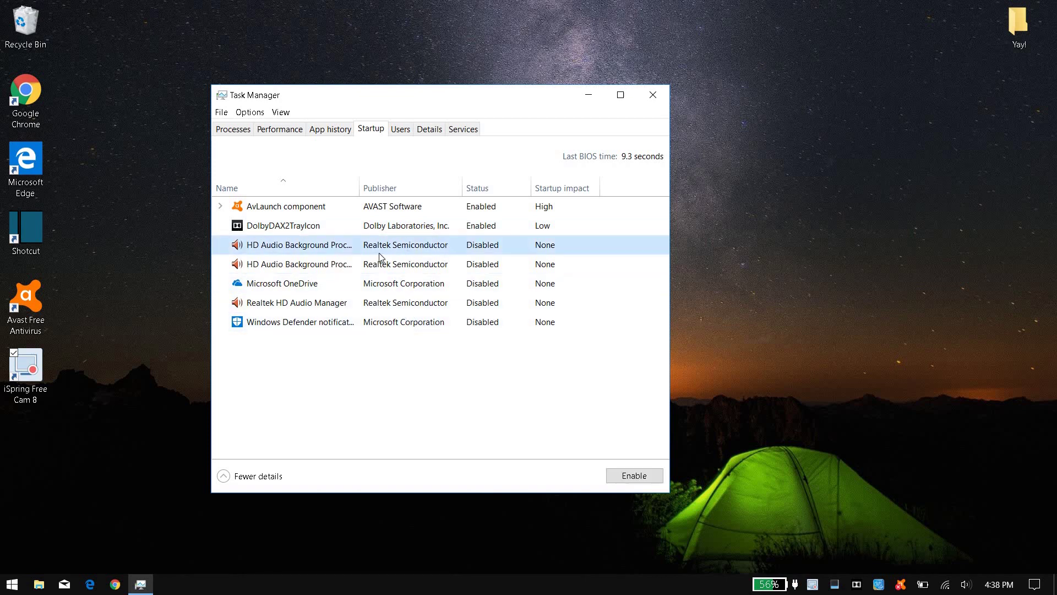
pyautogui.click(420, 284)
pyautogui.rightClick(472, 288)
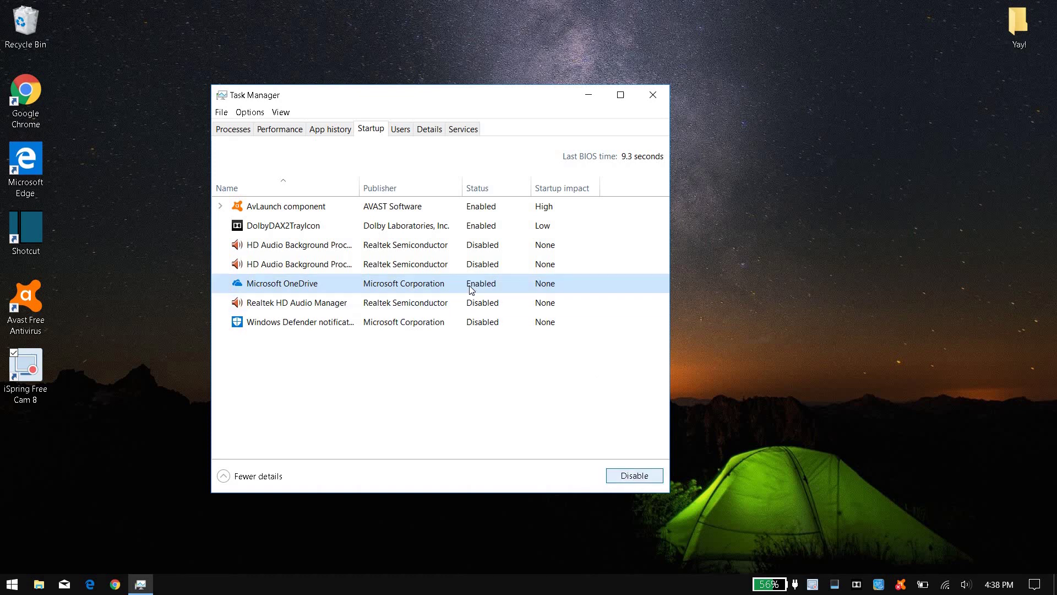
pyautogui.click(490, 298)
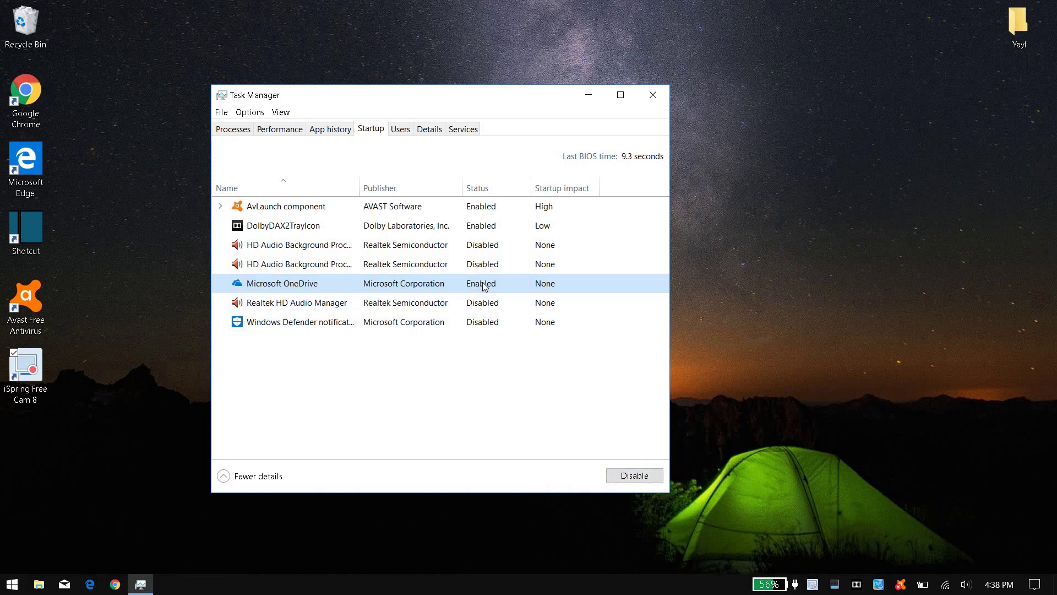
pyautogui.click(634, 476)
pyautogui.click(473, 231)
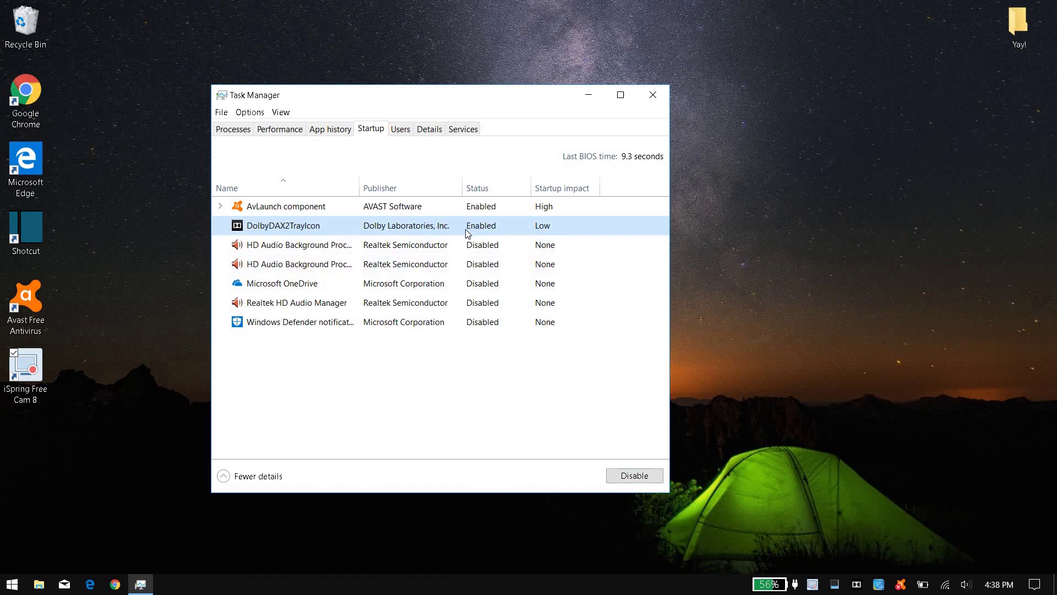
pyautogui.click(650, 96)
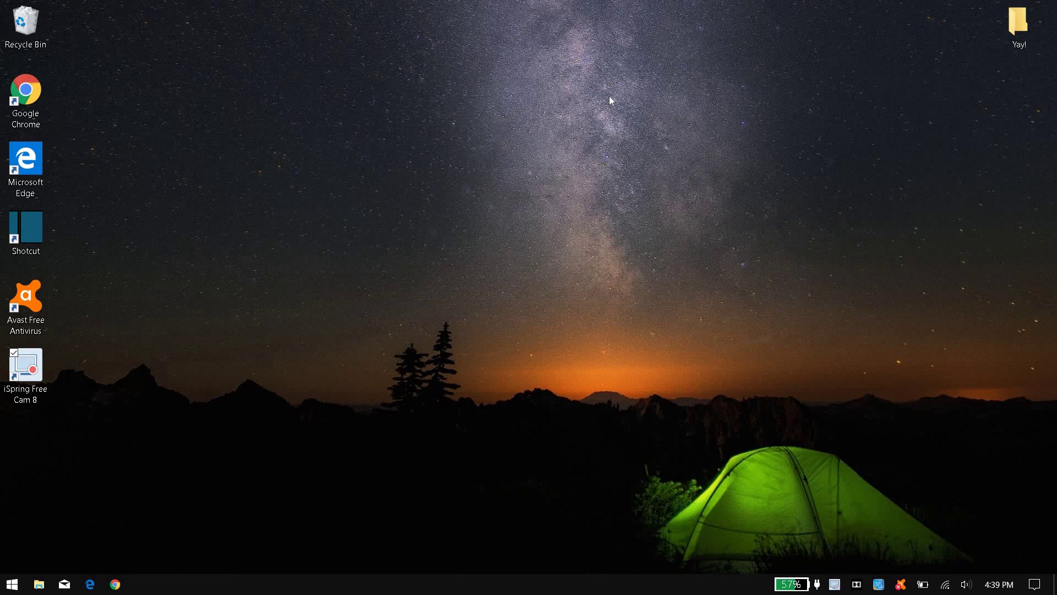
# - Open the Start menu with the Windows key
pyautogui.press('super')
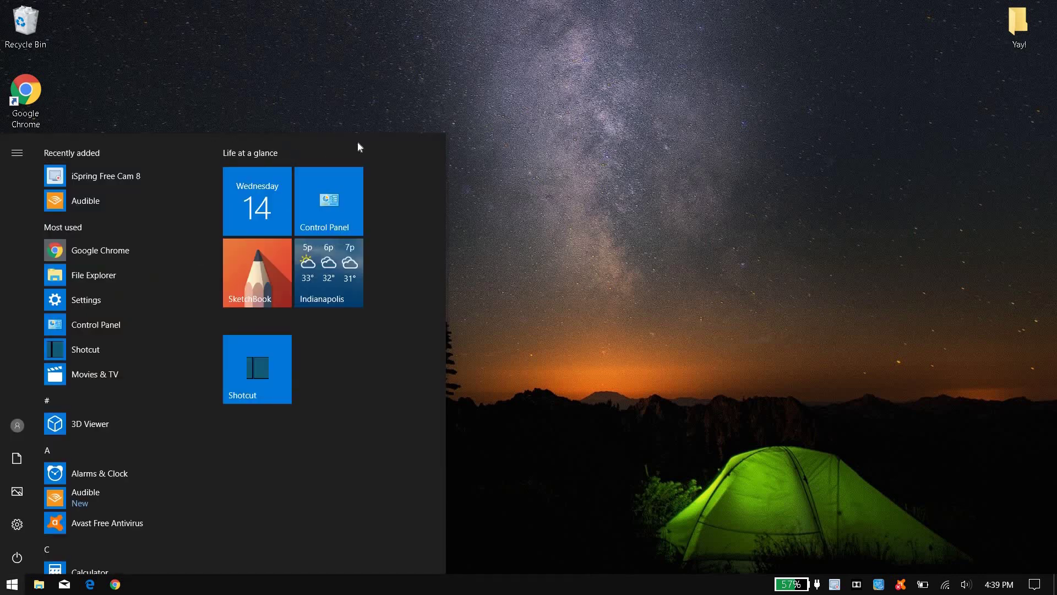
# - Open System Properties' Advanced tab via Control Panel > System and Security > System
pyautogui.click(348, 193)
pyautogui.click(348, 196)
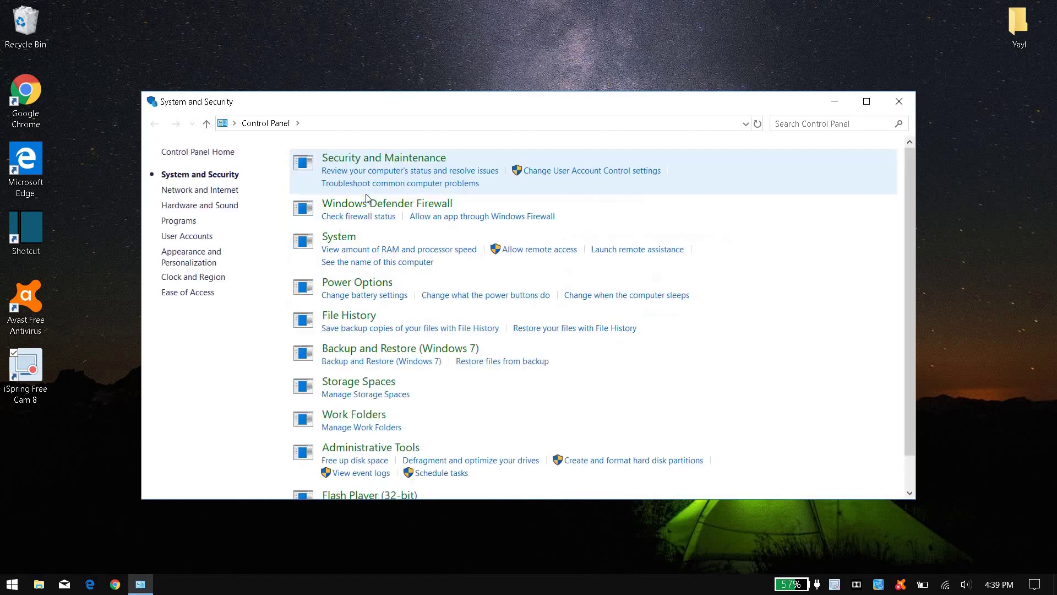
pyautogui.click(350, 240)
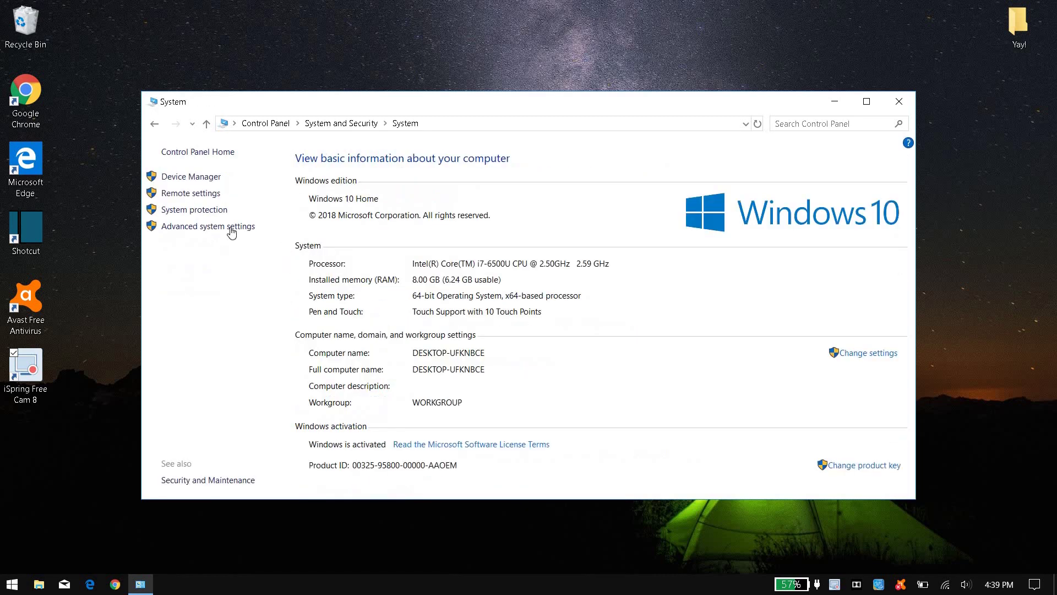
pyautogui.click(239, 230)
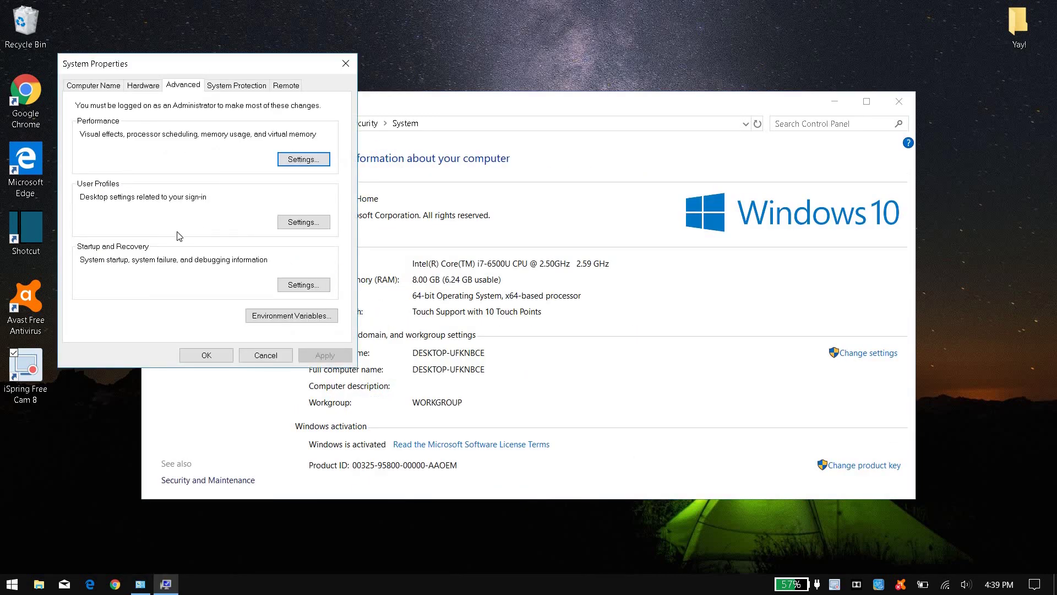
# - Set the operating-system list display time to 10 seconds and close the System windows
pyautogui.click(304, 284)
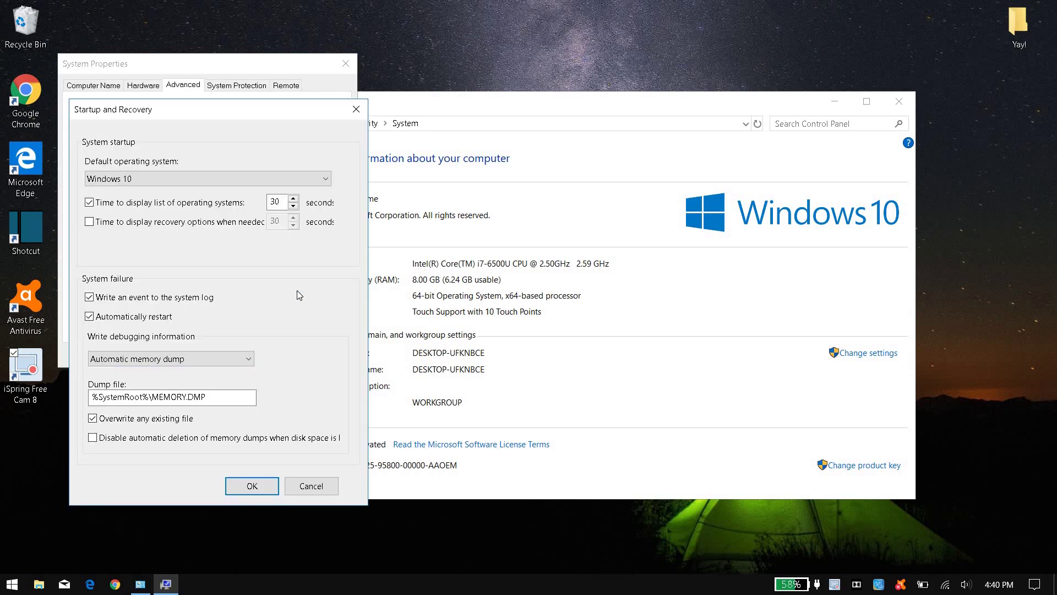
pyautogui.doubleClick(284, 204)
pyautogui.write('10')
pyautogui.click(261, 491)
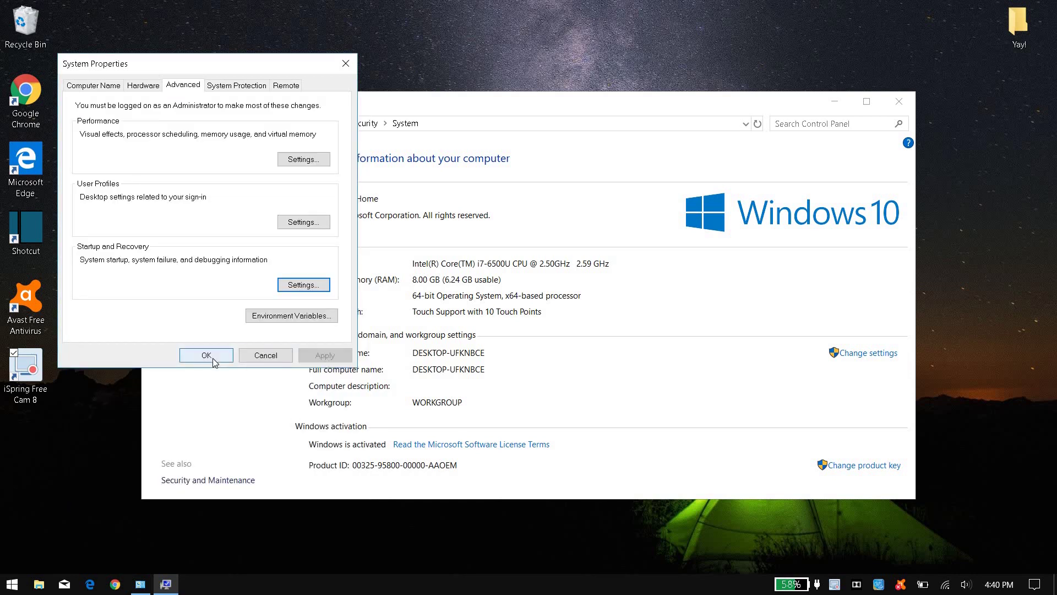
pyautogui.click(230, 361)
pyautogui.click(899, 101)
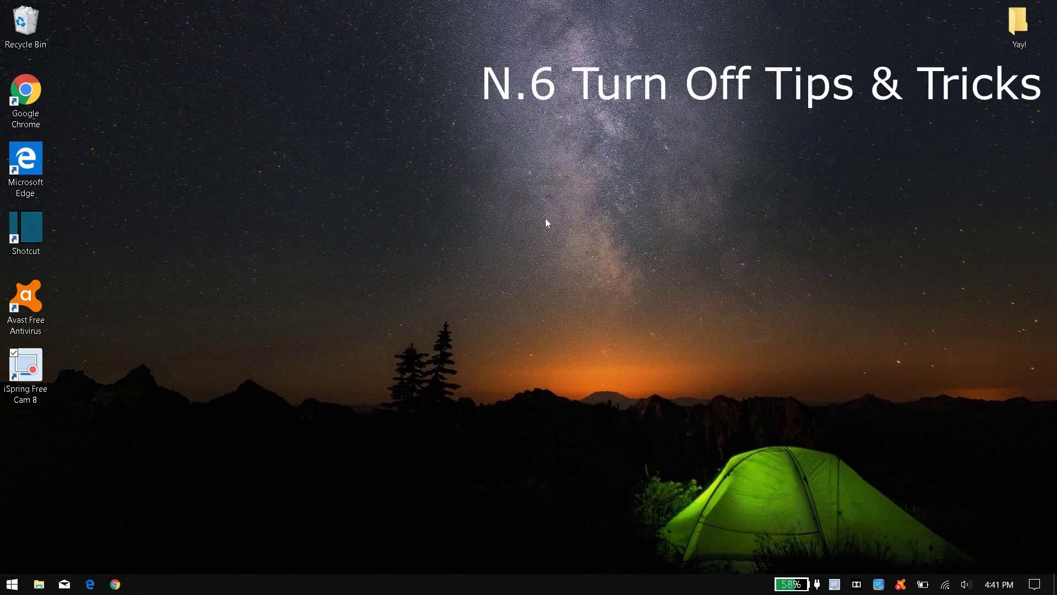
pyautogui.press('super')
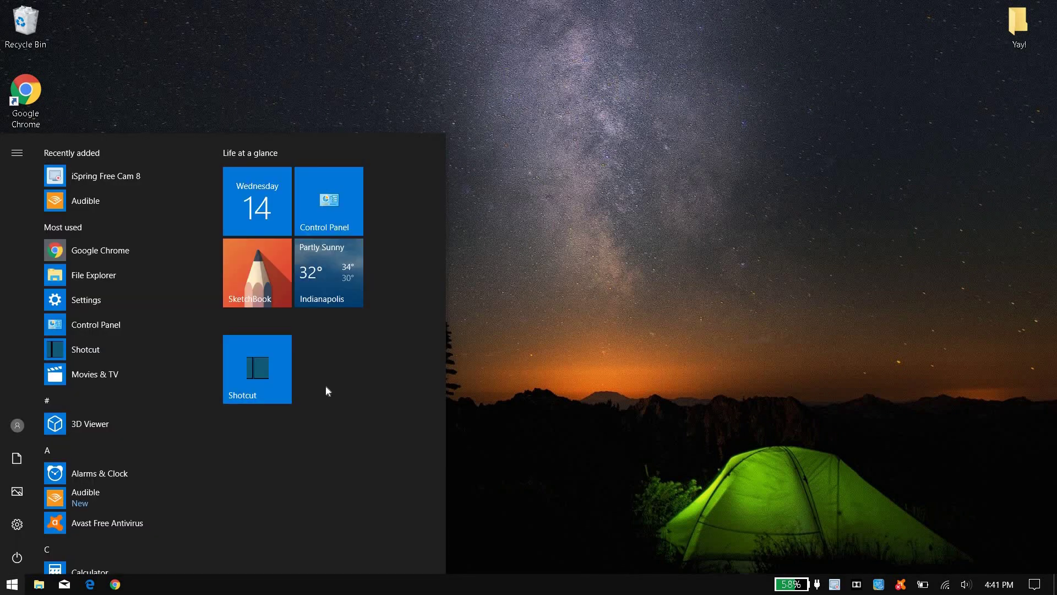
# - Turn off 'Get tips, tricks, and suggestions' in Notifications & actions, then close Settings
pyautogui.click(21, 522)
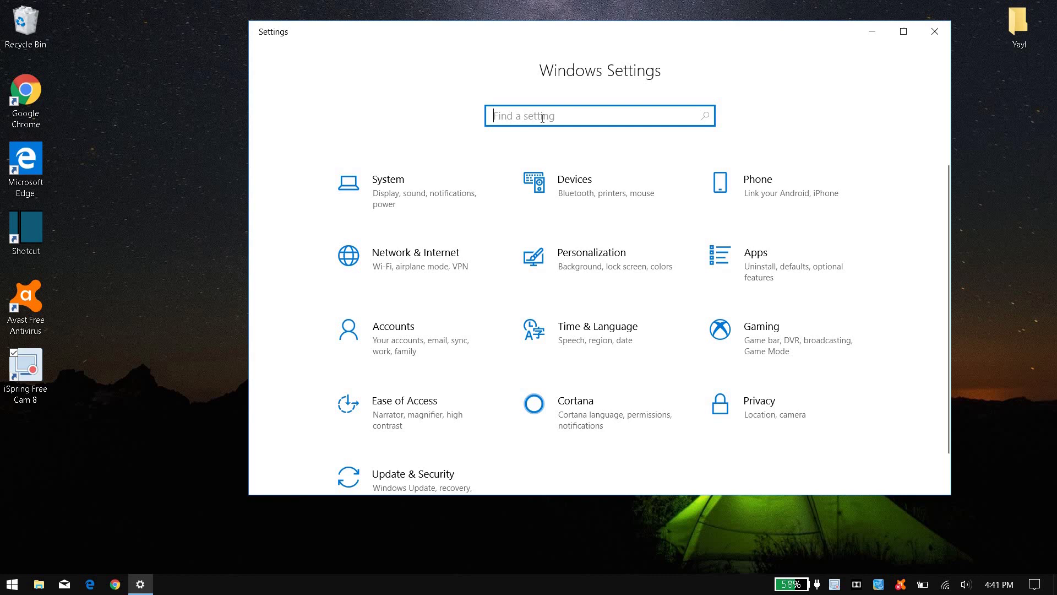
pyautogui.write('not')
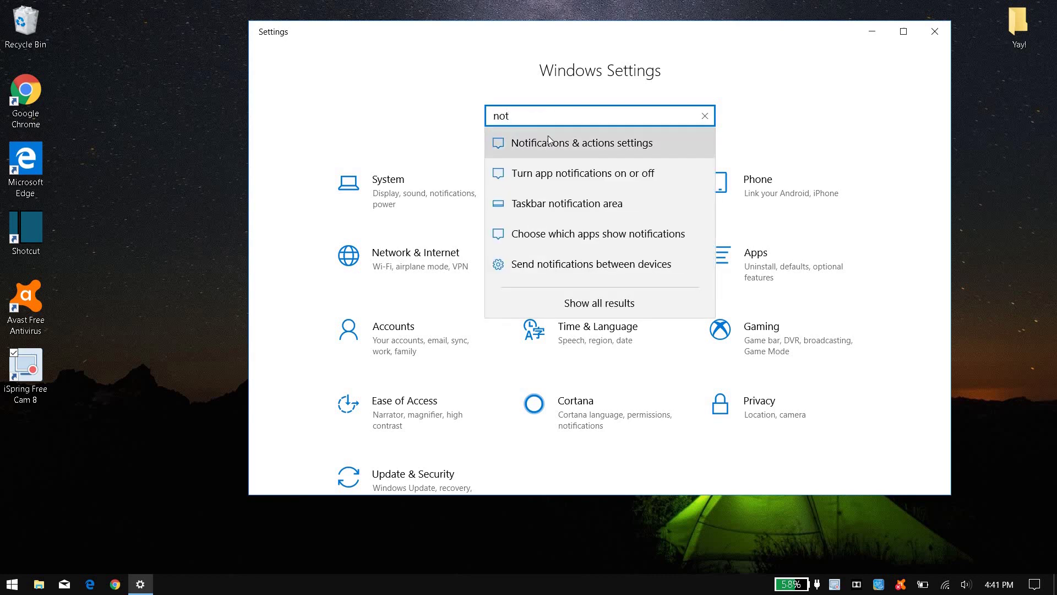
pyautogui.click(555, 142)
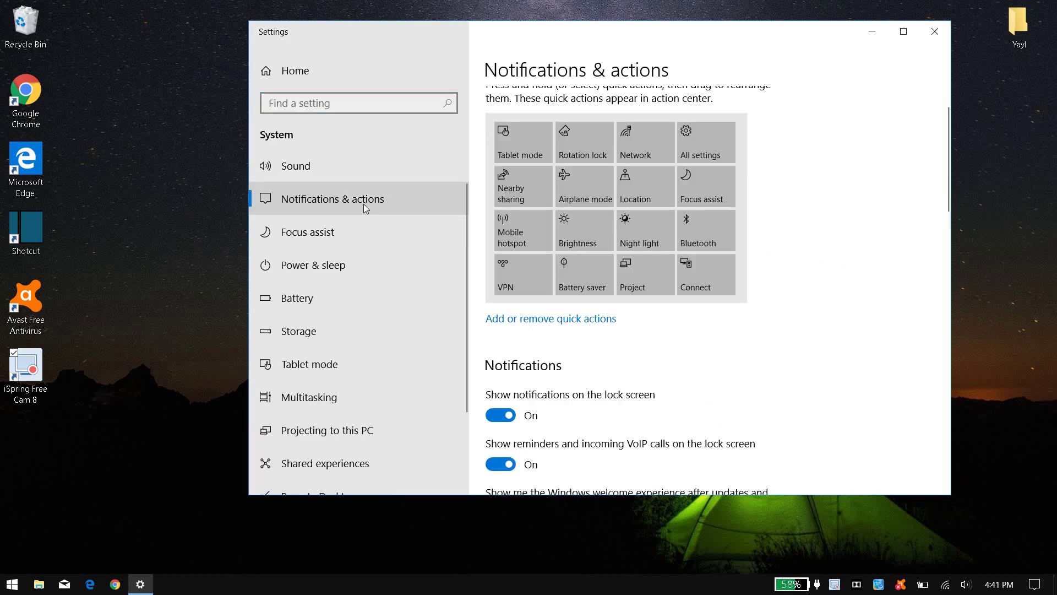
pyautogui.scroll(-2, 528, 268)
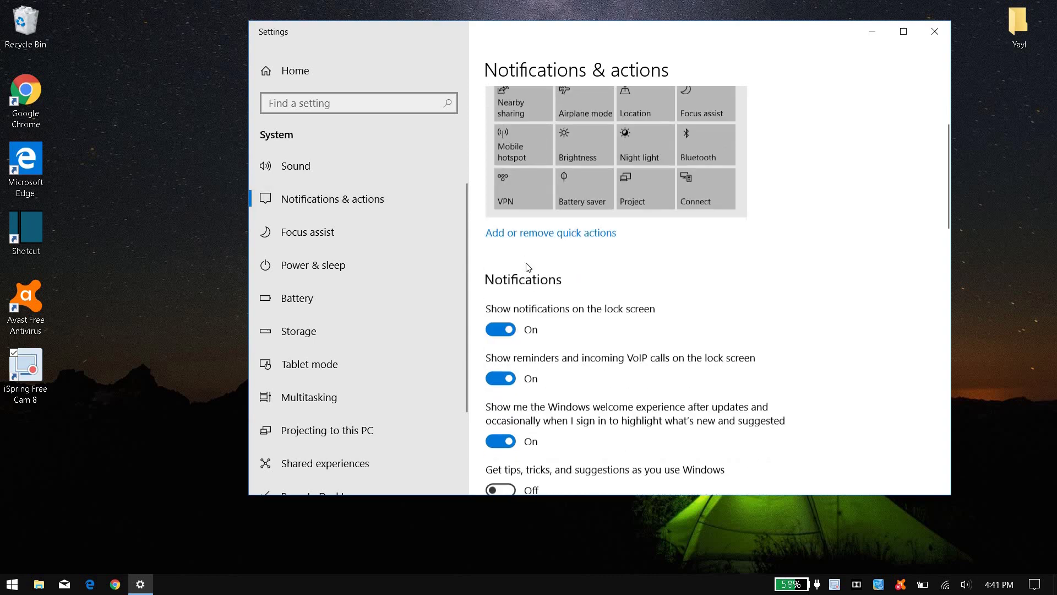
pyautogui.scroll(-4, 528, 268)
pyautogui.click(504, 315)
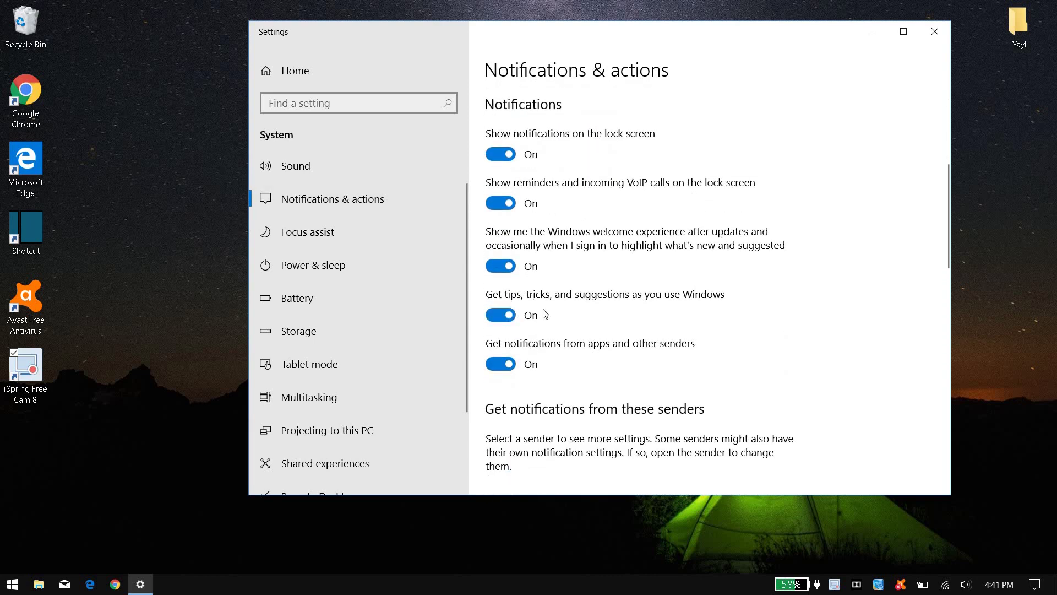
pyautogui.click(499, 315)
pyautogui.click(934, 34)
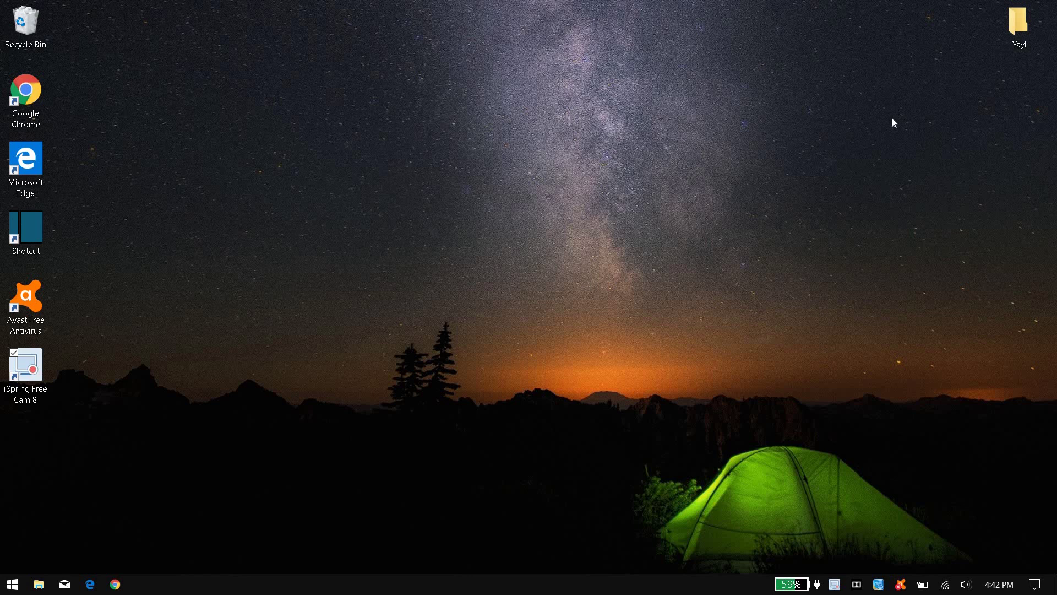
# - Open the Local Disk (C:) Properties from This PC in File Explorer
pyautogui.click(39, 584)
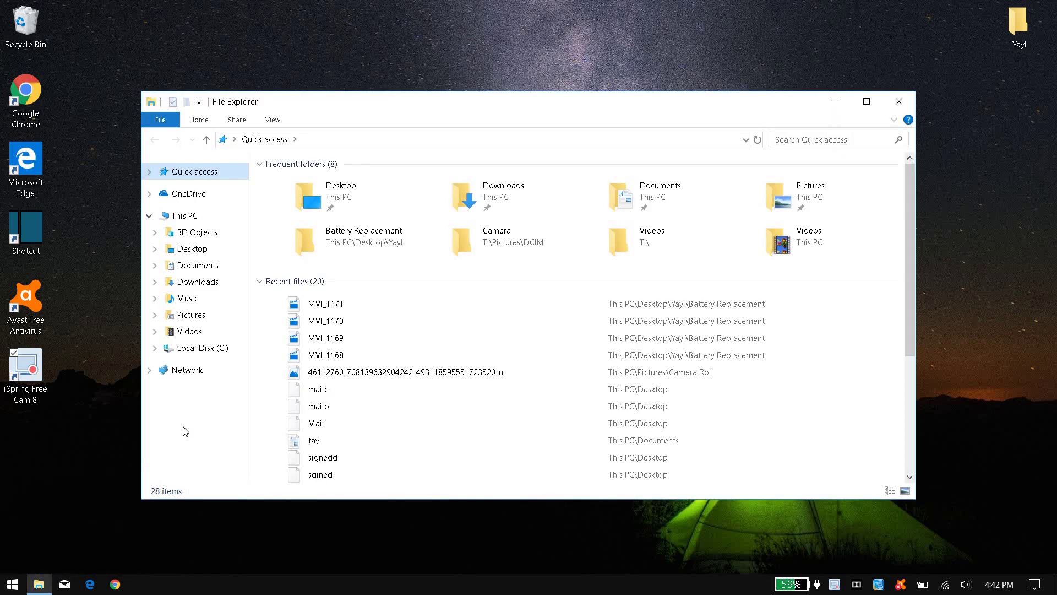
pyautogui.click(199, 218)
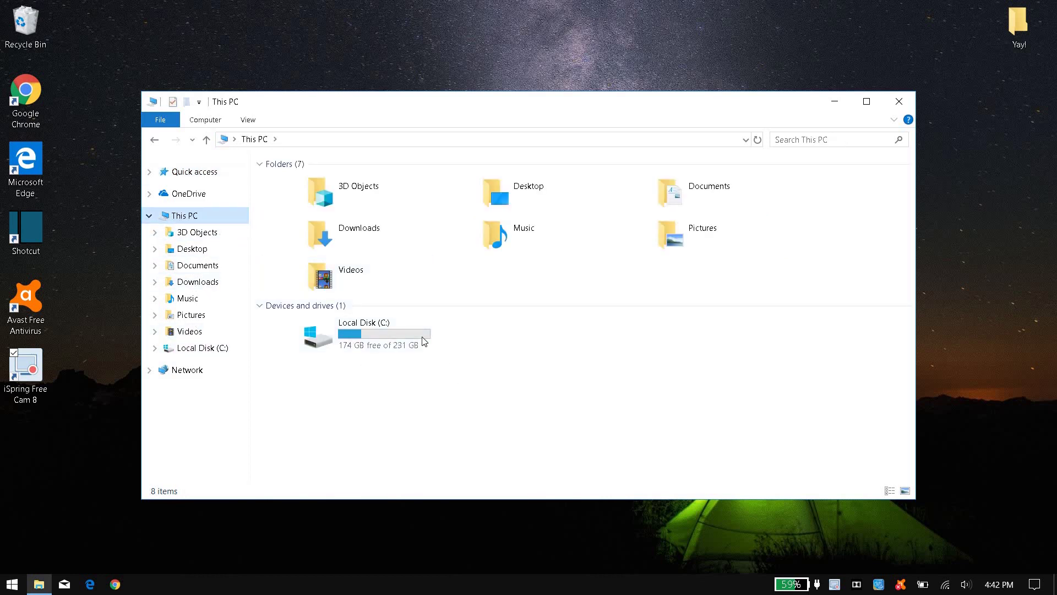
pyautogui.click(410, 404)
pyautogui.click(369, 338)
pyautogui.rightClick(359, 339)
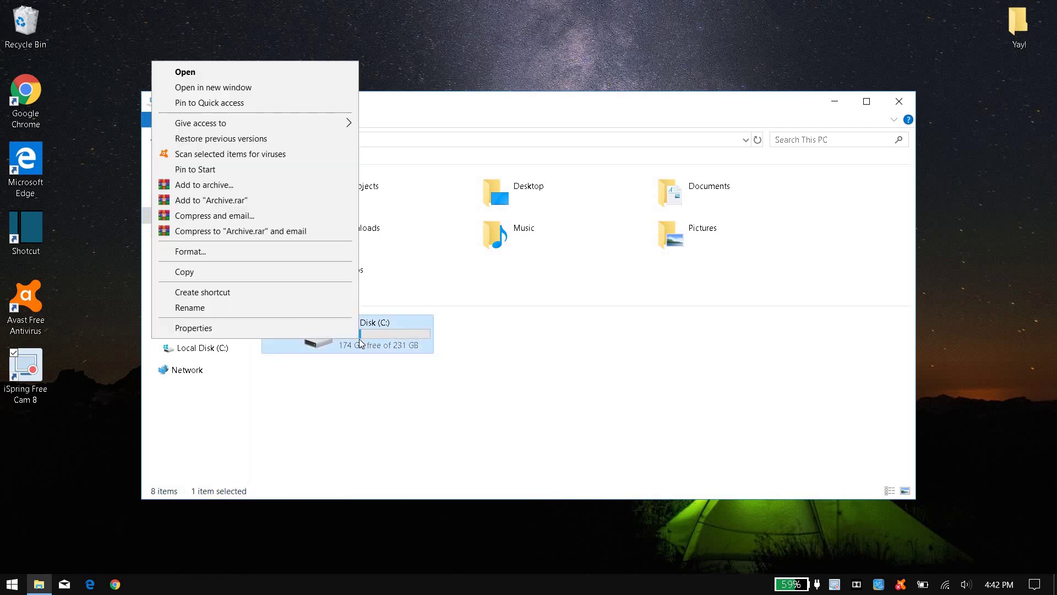
pyautogui.click(296, 329)
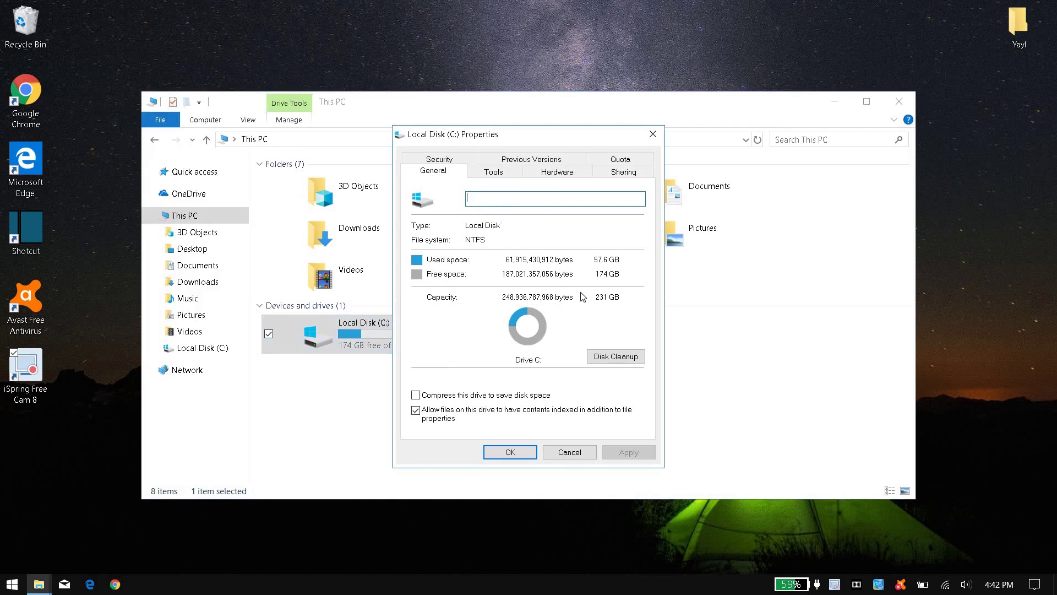
# - Start Disk Cleanup on drive C: and rescan to include system files
pyautogui.click(615, 357)
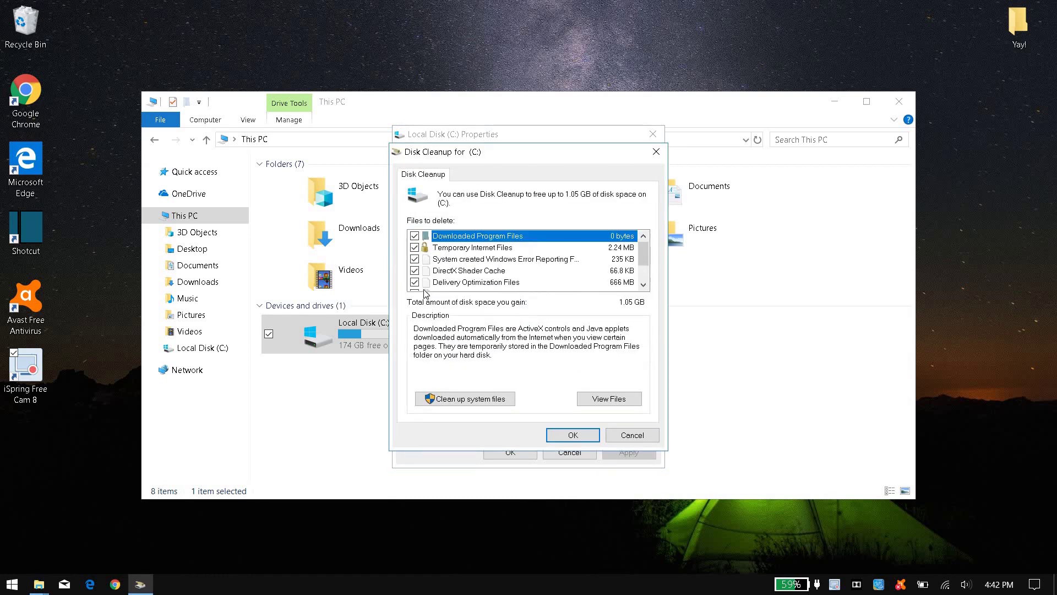
pyautogui.scroll(-1, 420, 253)
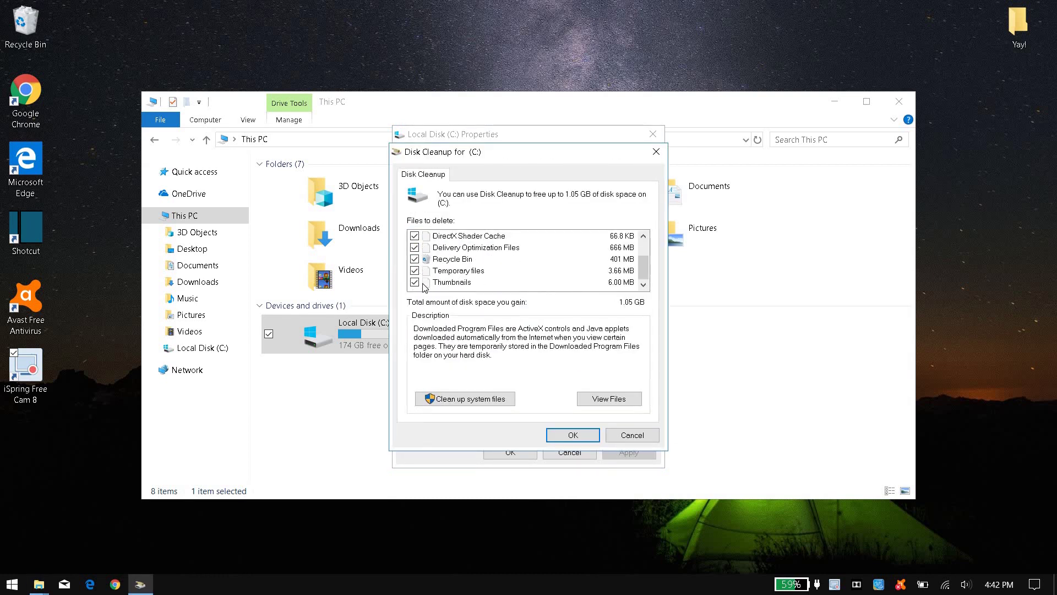
pyautogui.scroll(1, 424, 279)
pyautogui.scroll(-1, 420, 245)
pyautogui.scroll(1, 647, 243)
pyautogui.click(482, 402)
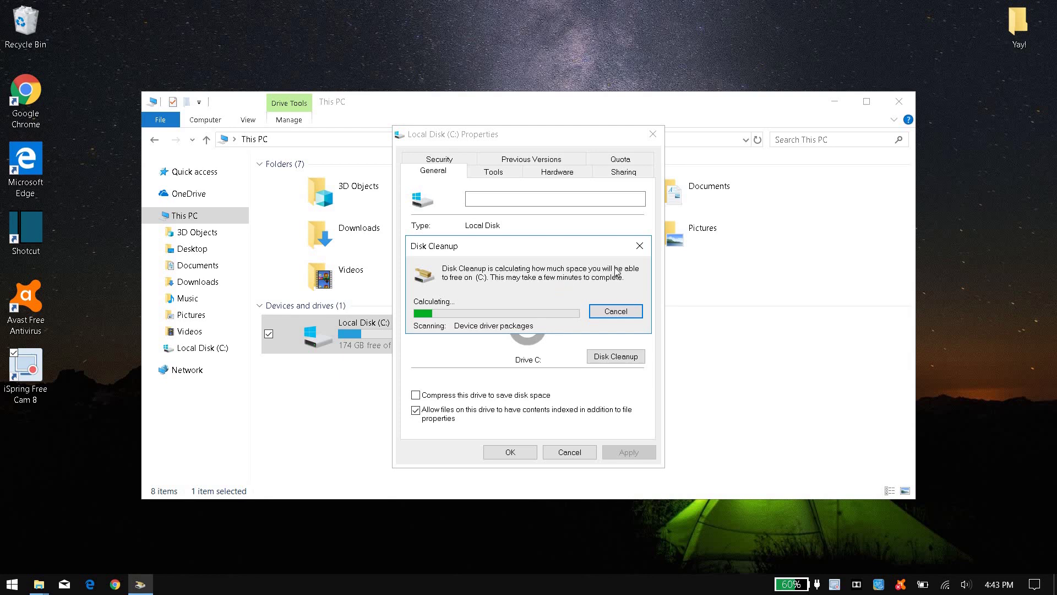
pyautogui.click(899, 101)
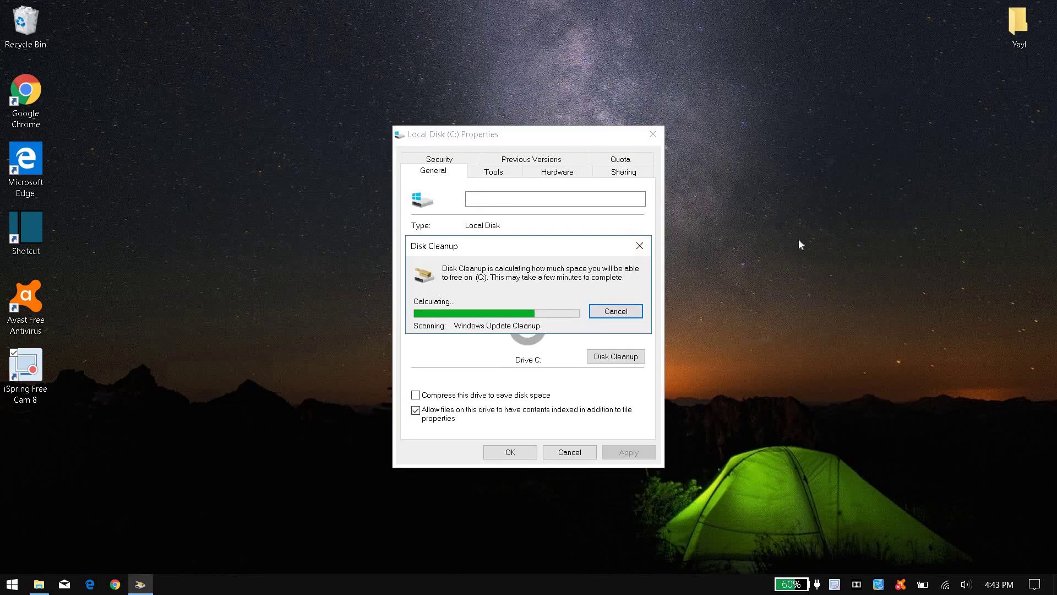
# - Accept the checked files (7.49 GB) and confirm Delete Files
pyautogui.moveTo(344, 198); pyautogui.dragTo(347, 223)
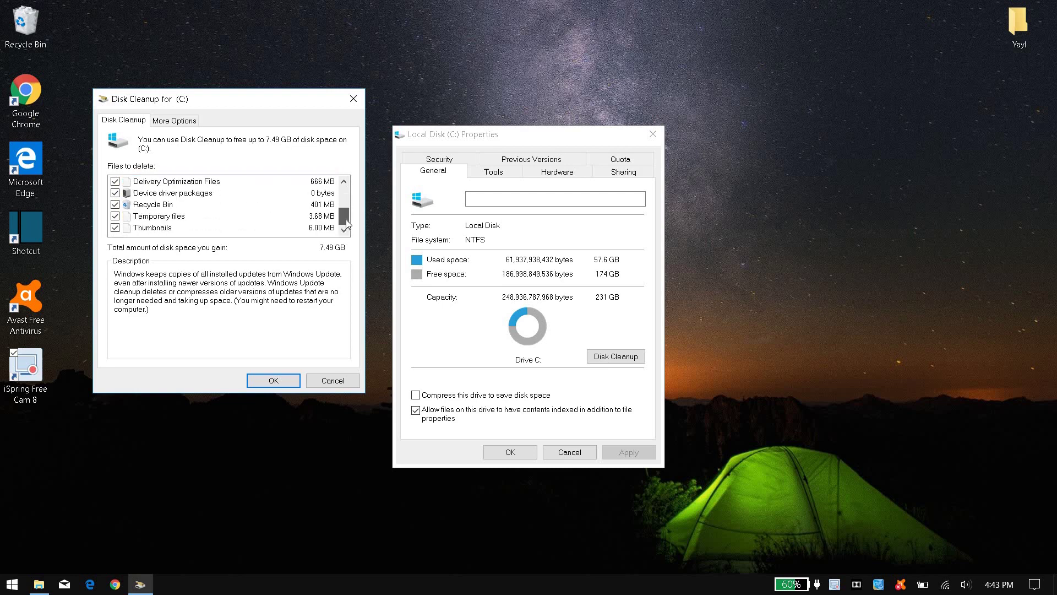
pyautogui.scroll(3, 182, 220)
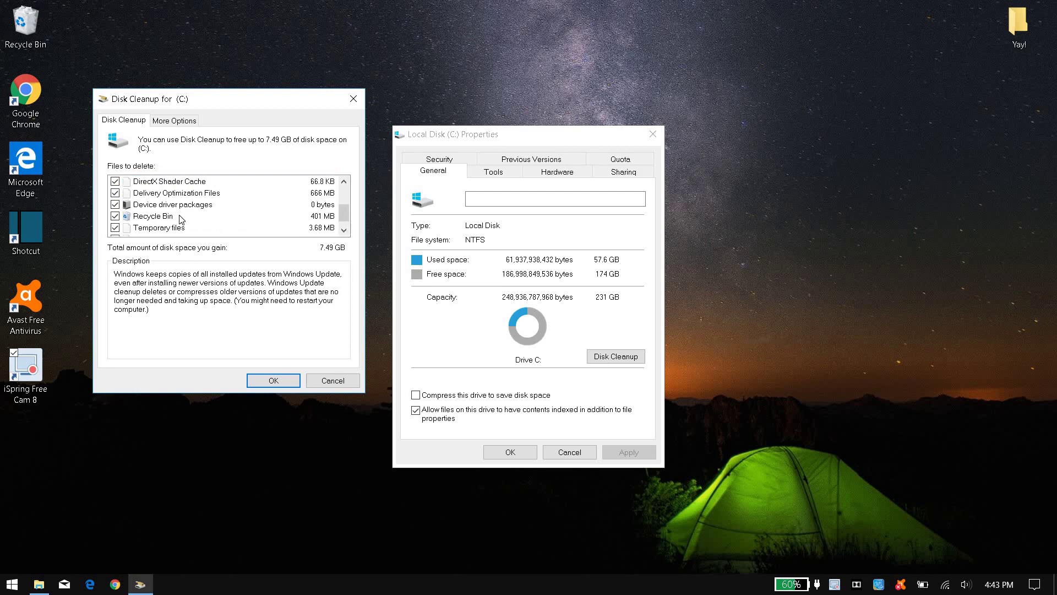
pyautogui.click(285, 380)
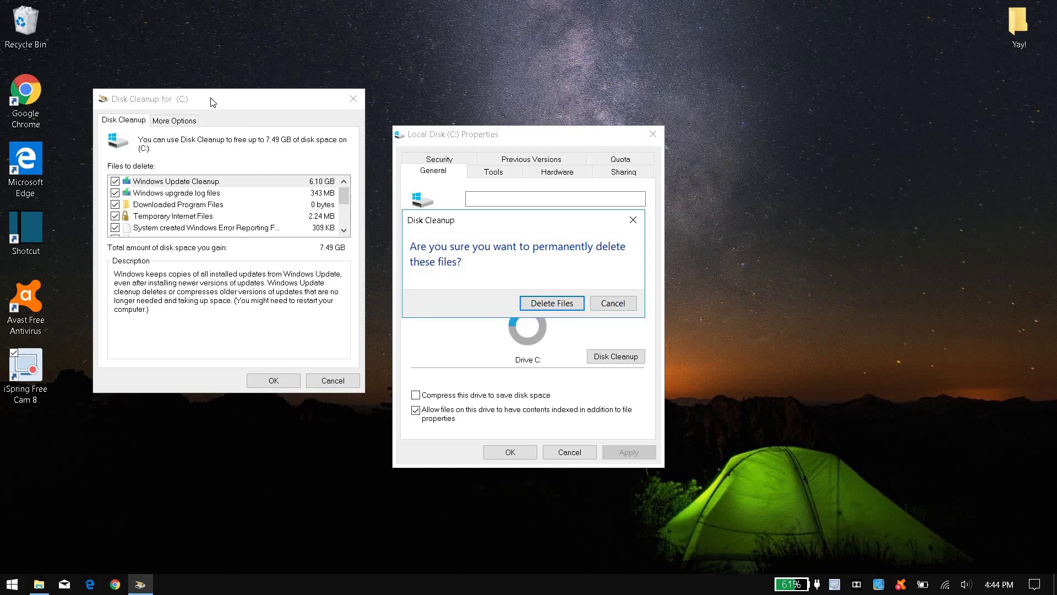
pyautogui.moveTo(416, 223); pyautogui.dragTo(151, 187)
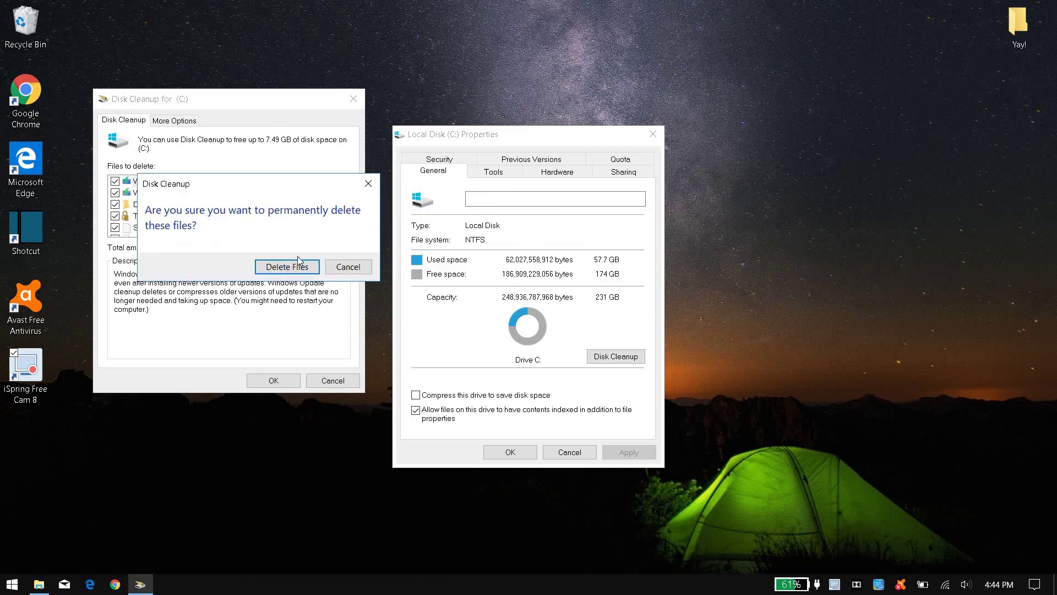
pyautogui.click(292, 269)
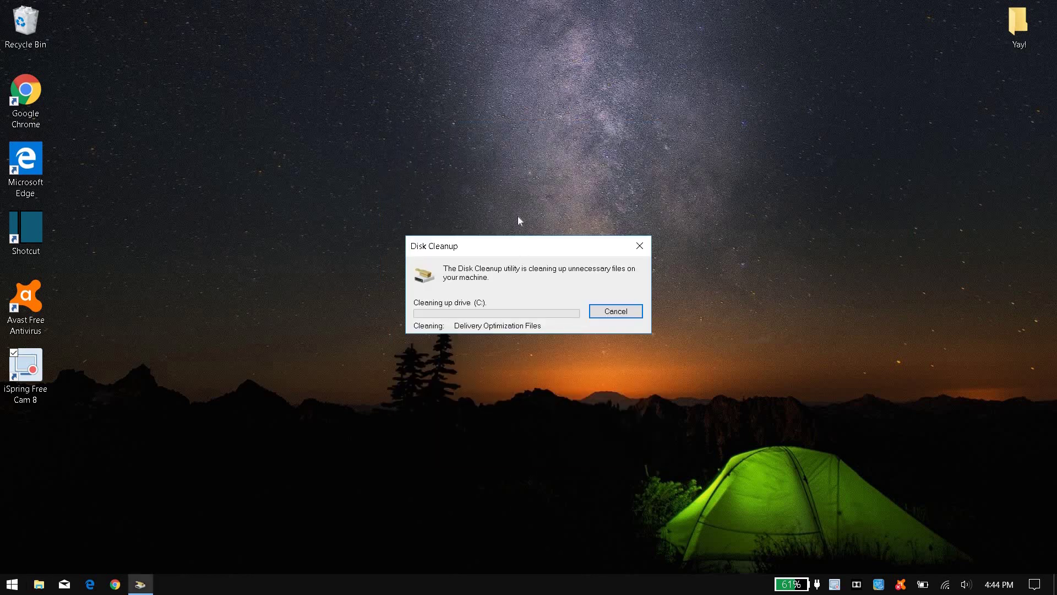
# - After the cleanup finishes, search 'control' and open Control Panel
pyautogui.moveTo(520, 253); pyautogui.dragTo(477, 165)
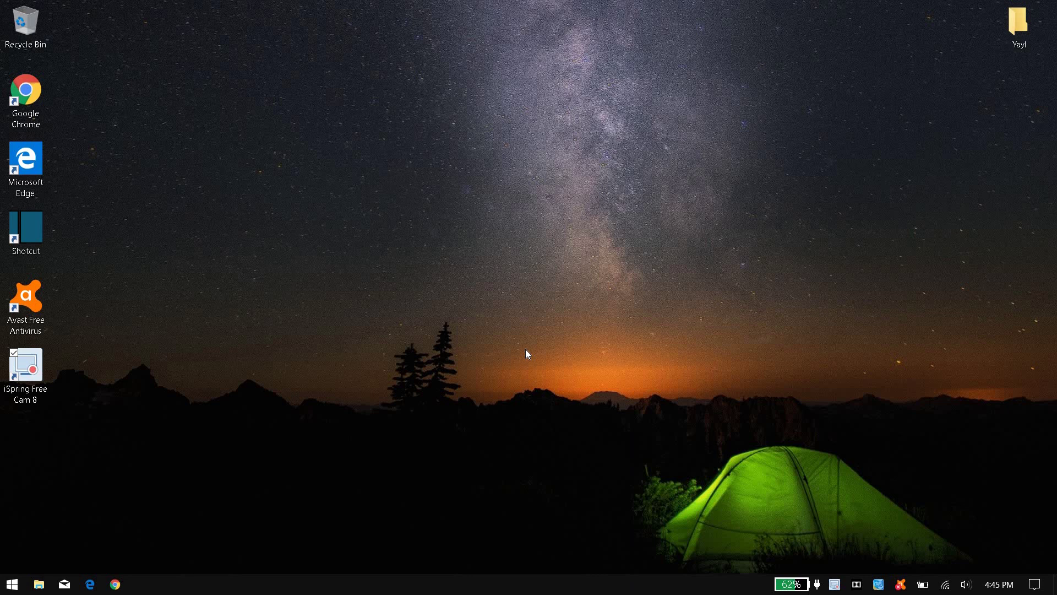
pyautogui.press('super')
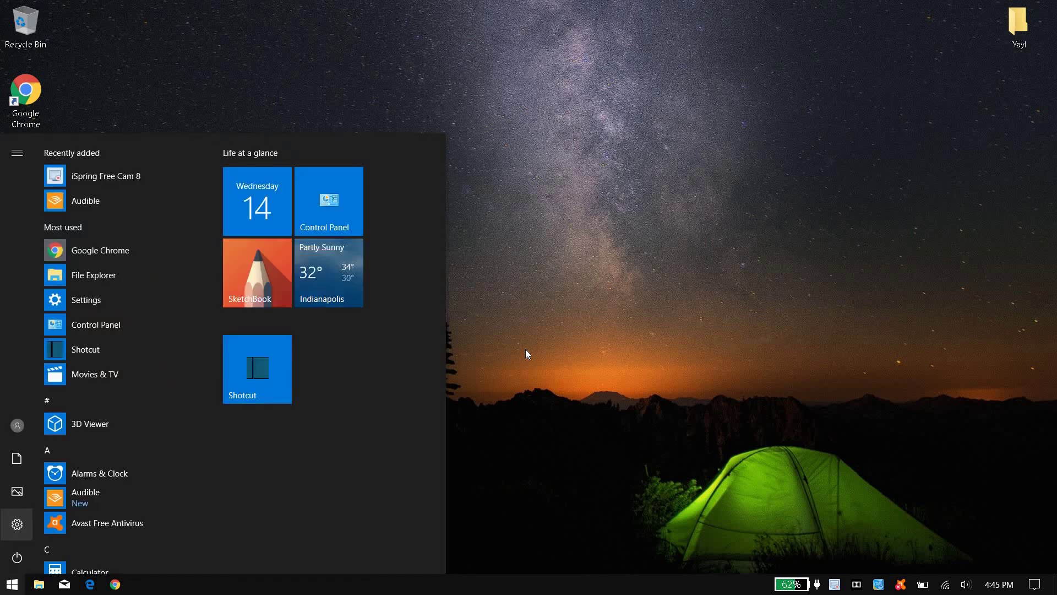
pyautogui.write('control')
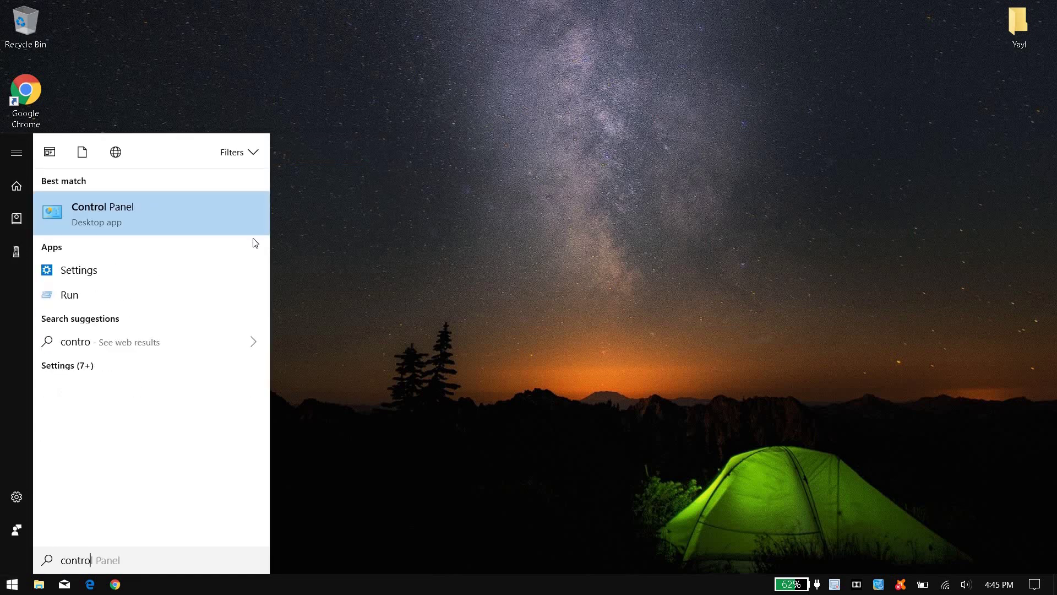
pyautogui.click(215, 209)
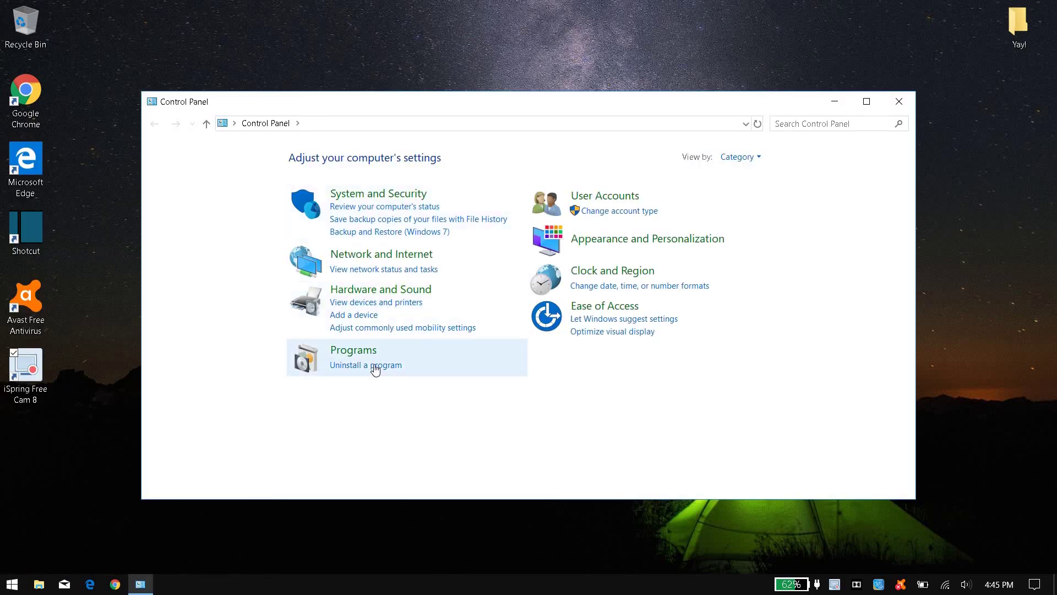
# - Uninstall OBS Studio 22.0.2 via Programs and Features, then close the programs list
pyautogui.click(367, 366)
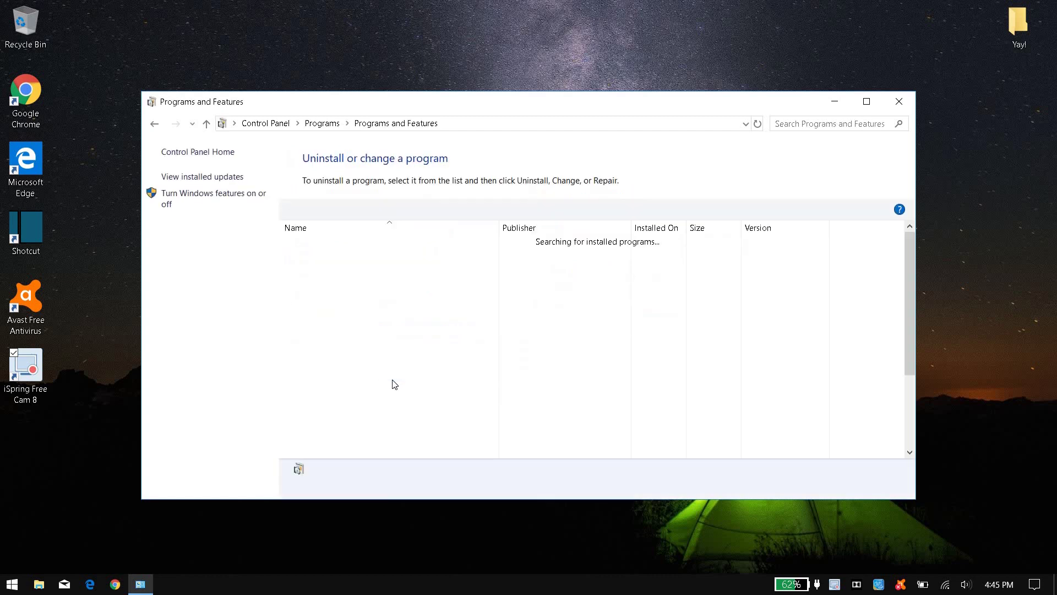
pyautogui.scroll(-3, 380, 393)
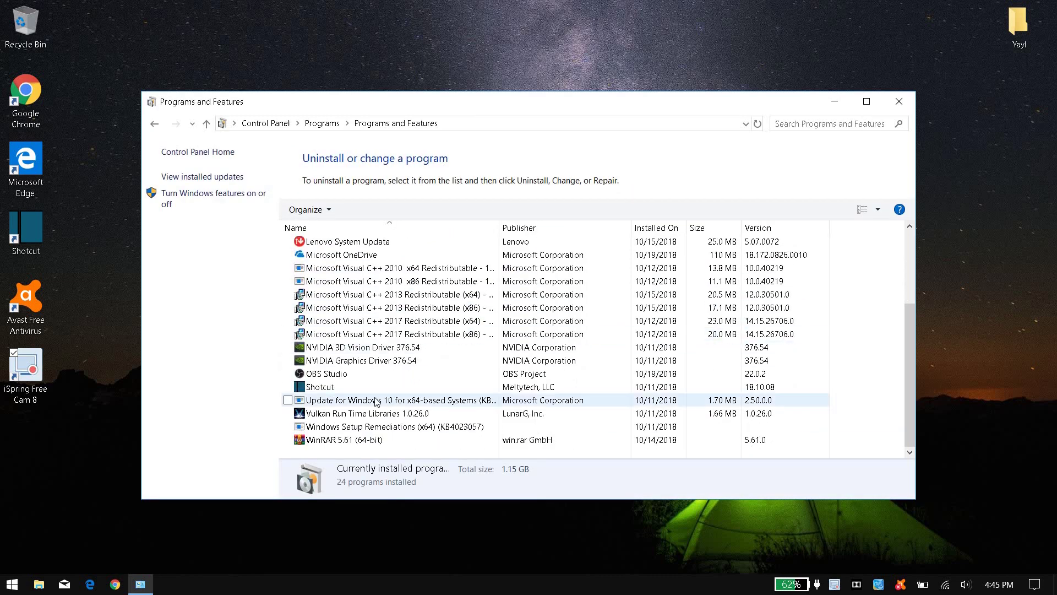
pyautogui.scroll(1, 371, 345)
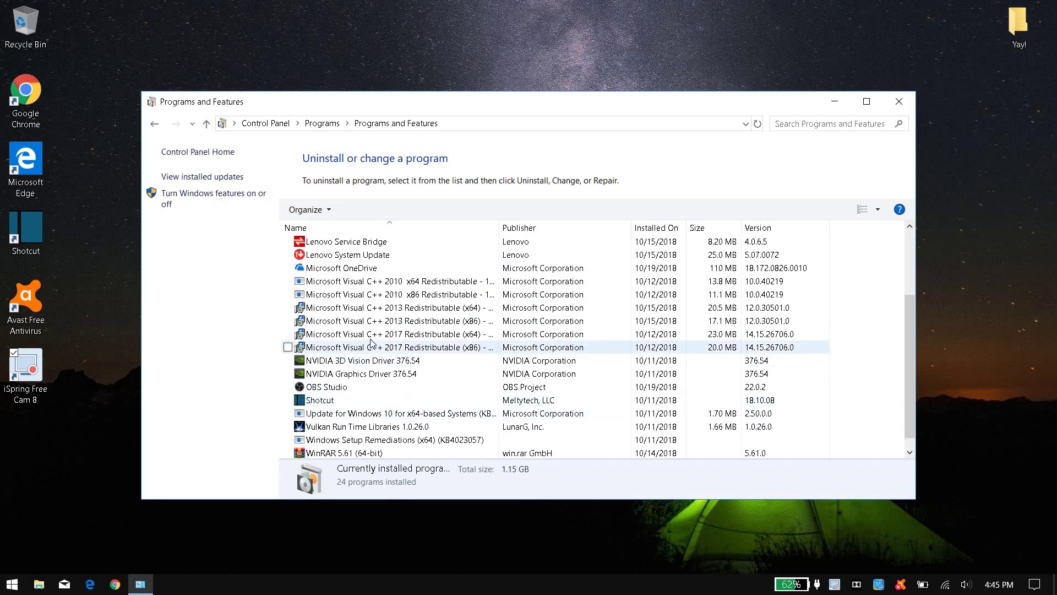
pyautogui.scroll(-1, 366, 385)
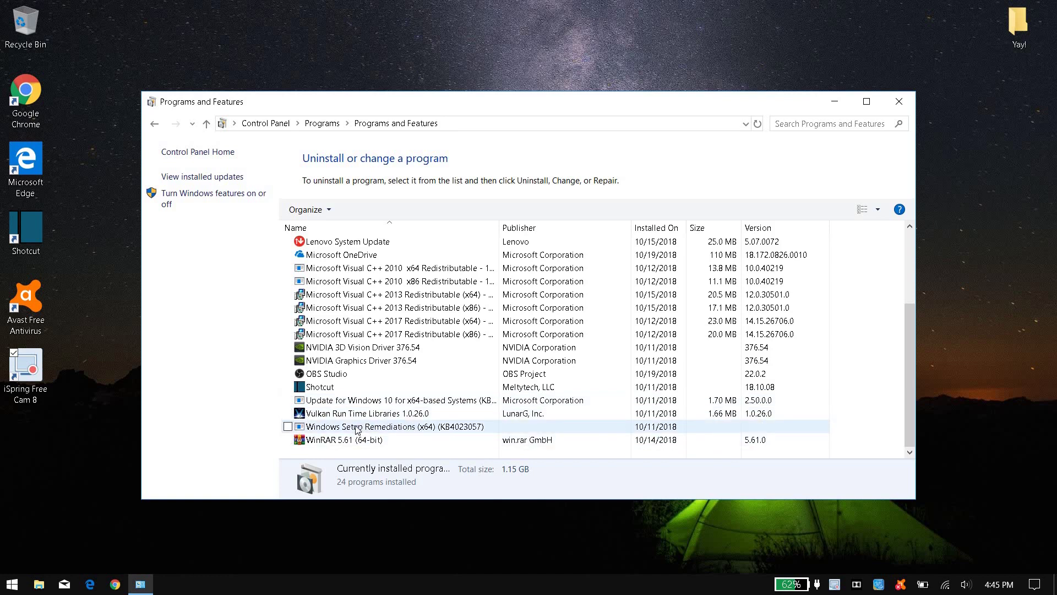
pyautogui.click(335, 375)
pyautogui.rightClick(334, 378)
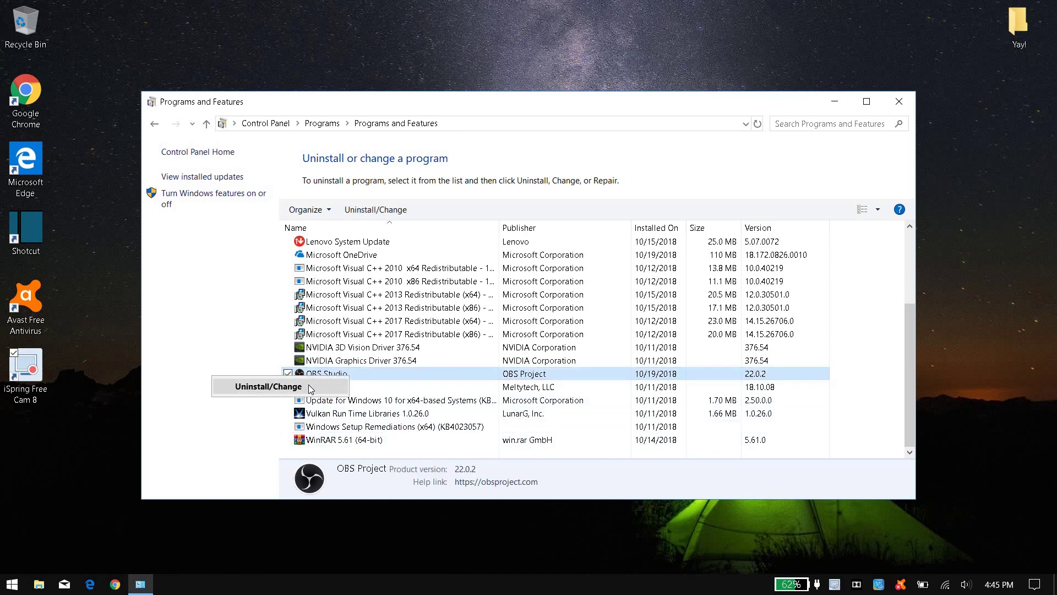
pyautogui.click(258, 386)
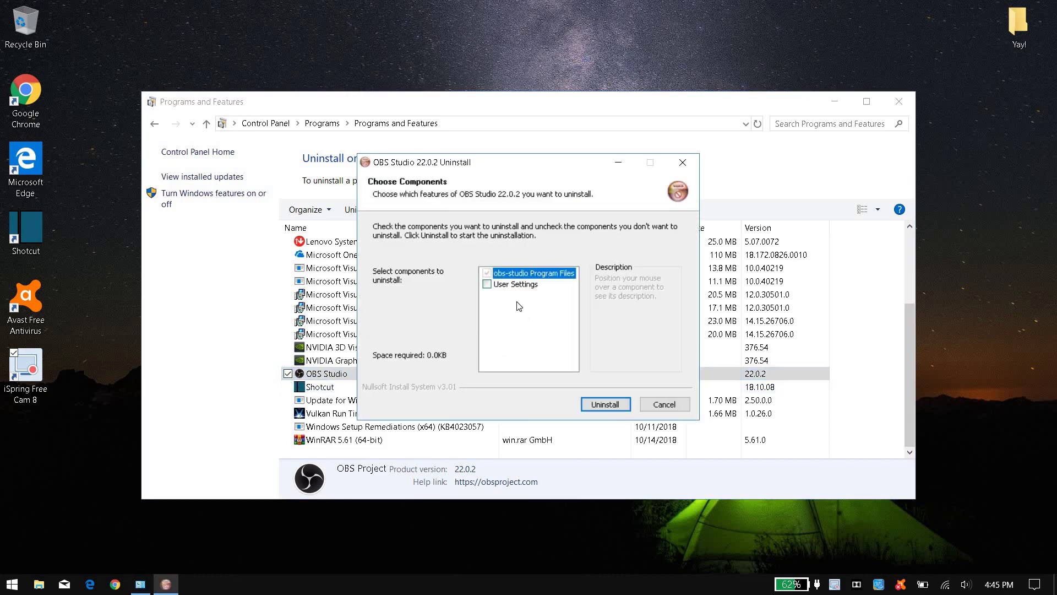
pyautogui.click(605, 404)
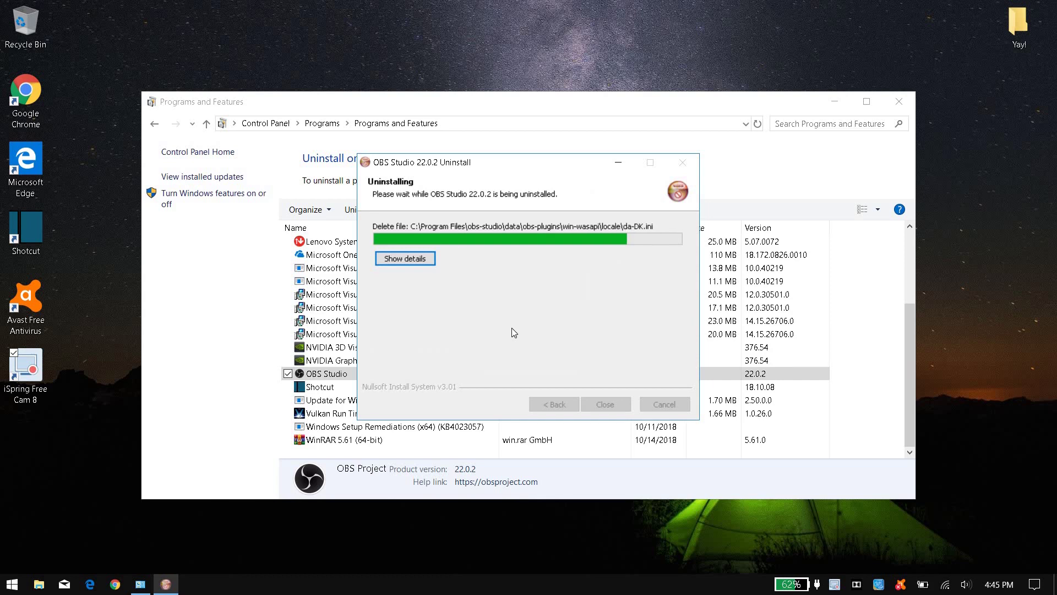
pyautogui.click(605, 404)
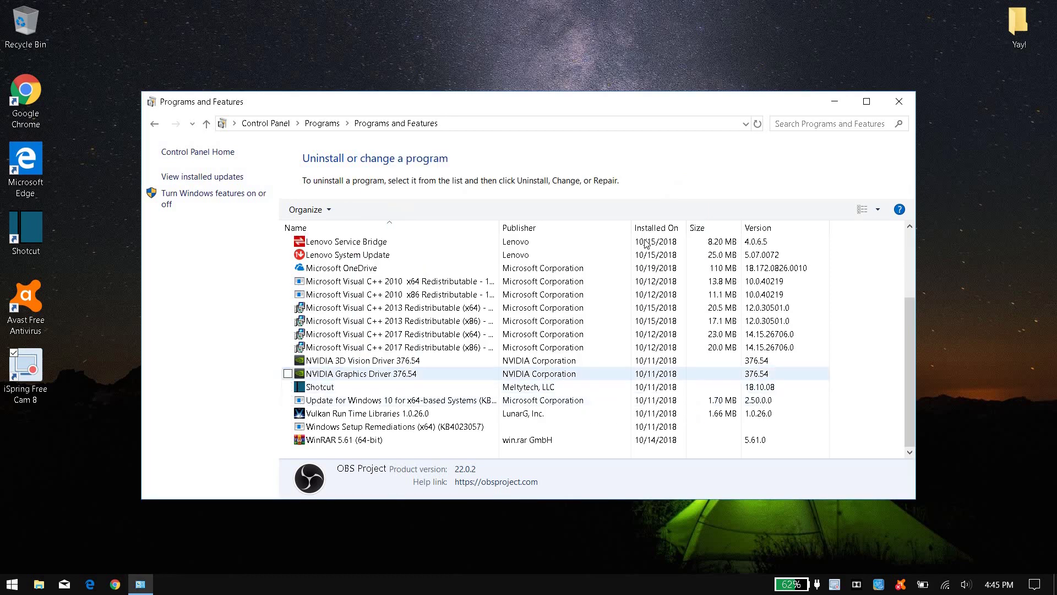
pyautogui.click(898, 102)
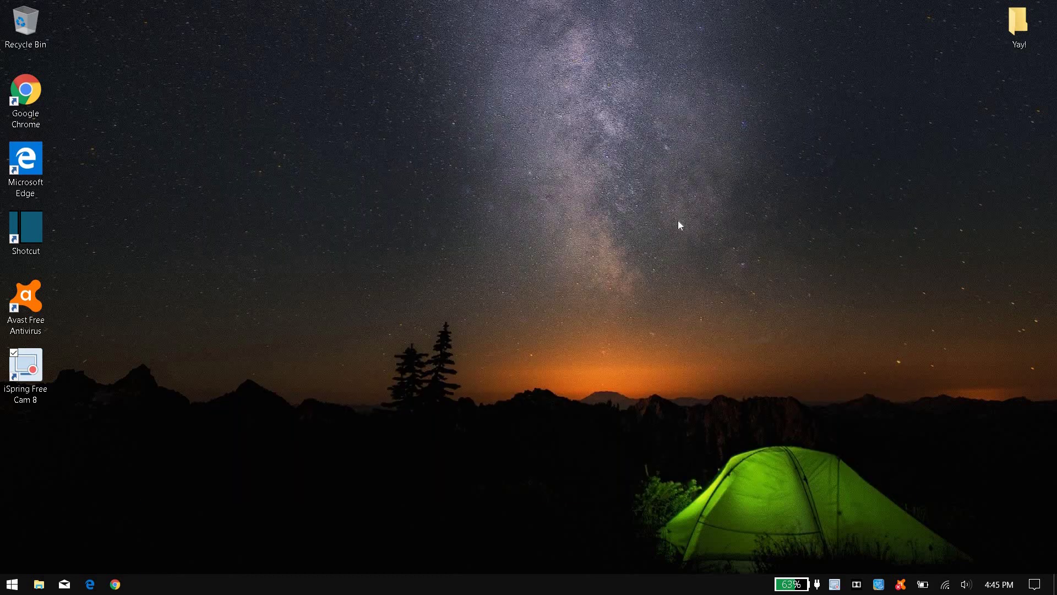
# - Search Start for 'uninstall' and open Add or remove programs
pyautogui.press('super')
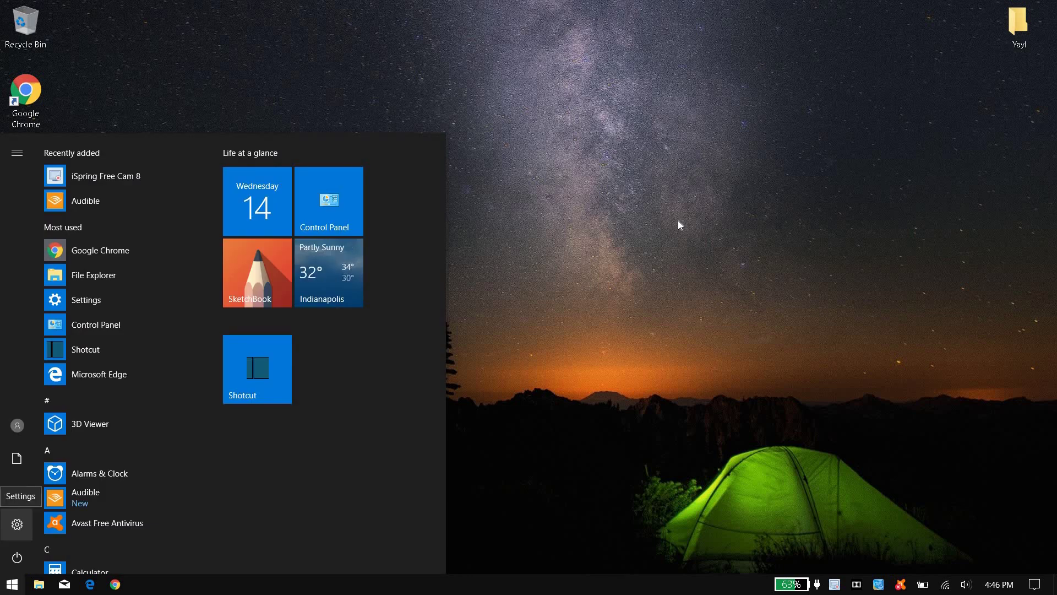
pyautogui.write('uninstall')
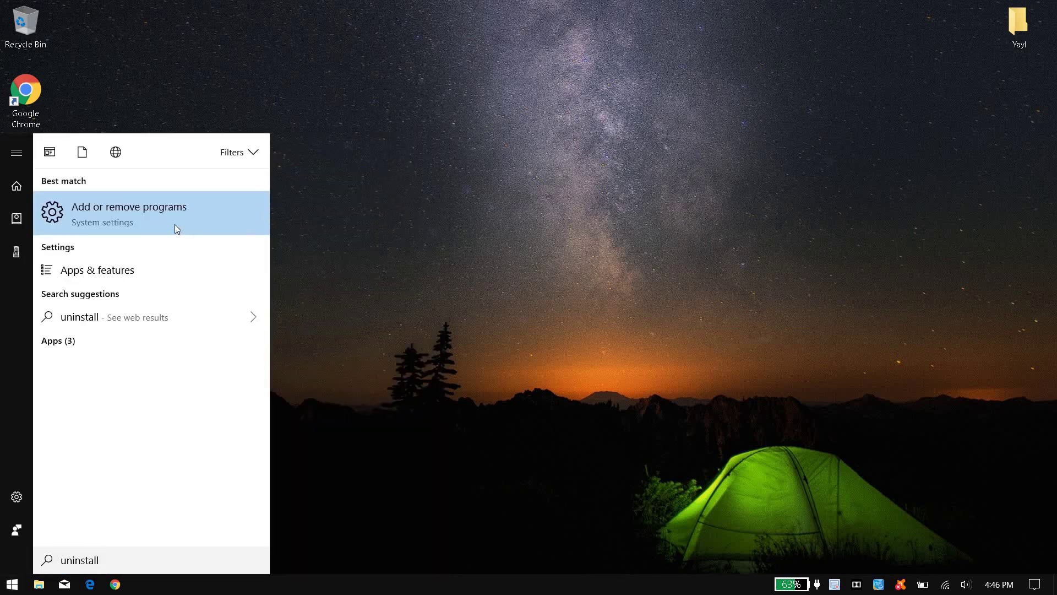
pyautogui.click(112, 211)
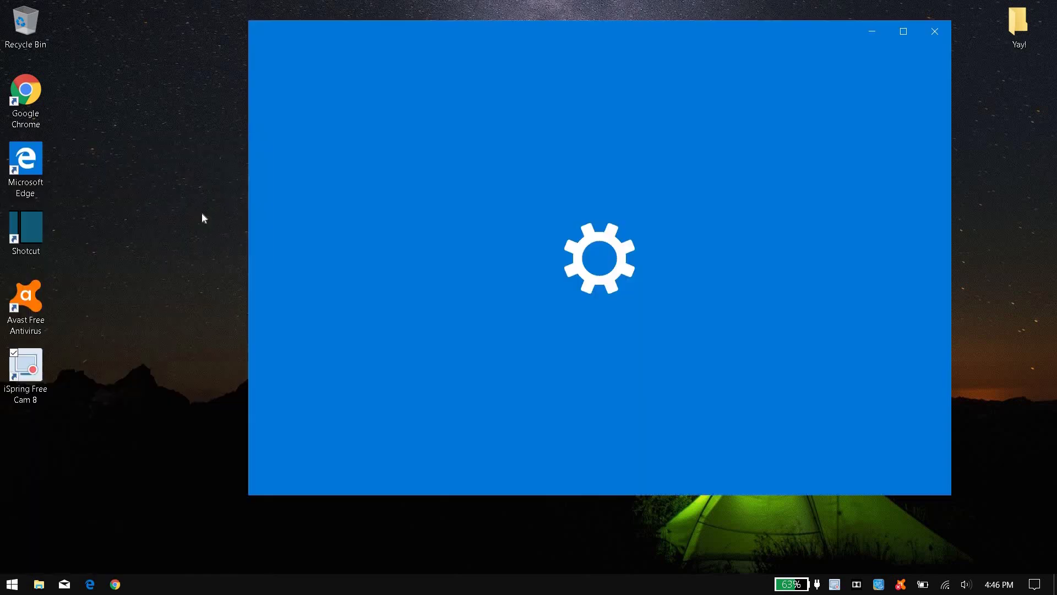
# - Find Autodesk SketchBook in Apps & features and uninstall it
pyautogui.scroll(-8, 545, 234)
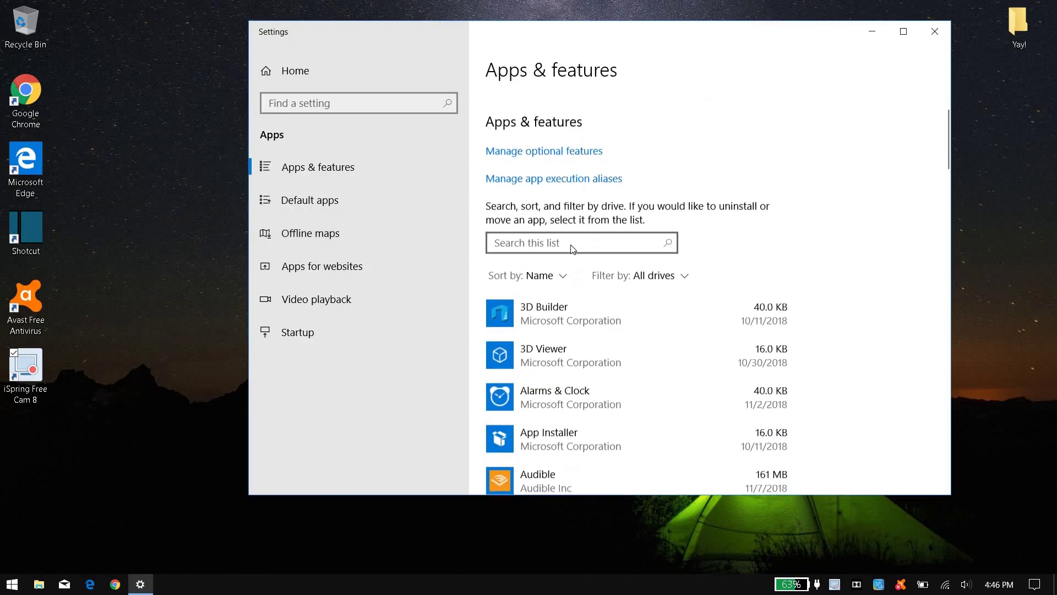
pyautogui.scroll(-15, 700, 245)
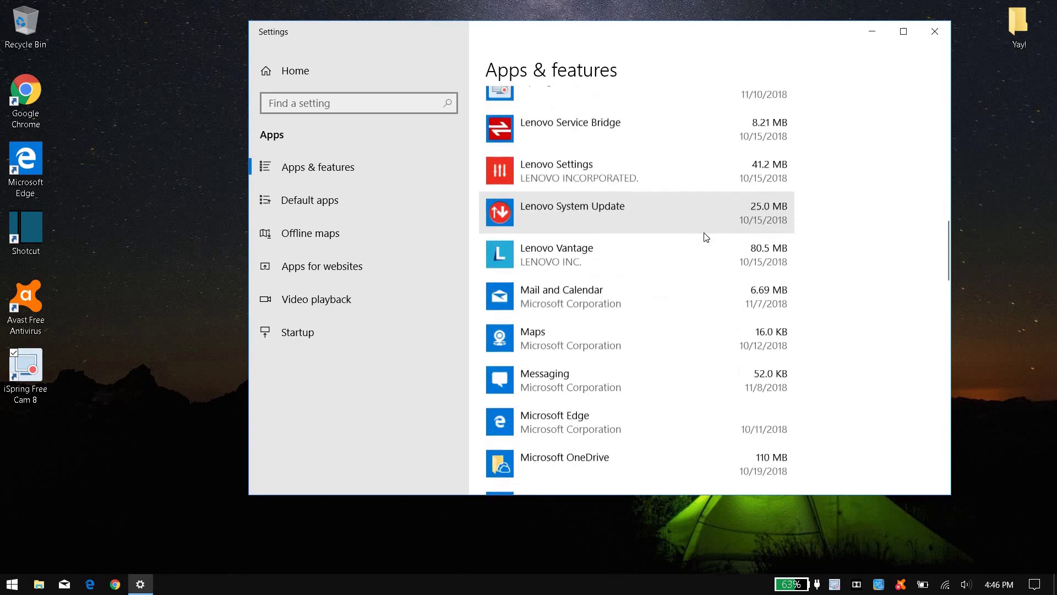
pyautogui.scroll(-15, 716, 231)
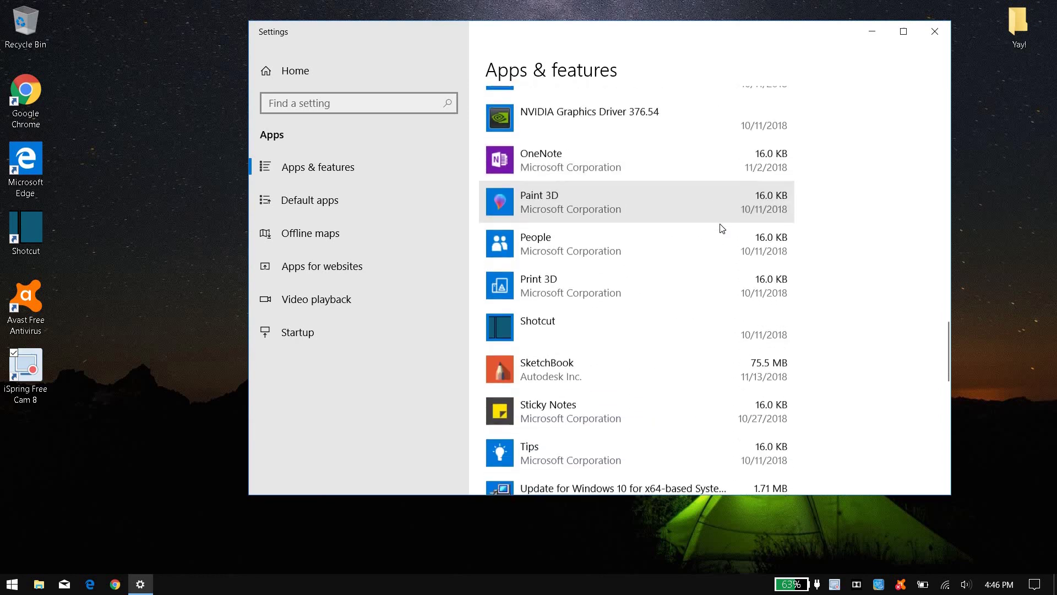
pyautogui.scroll(3, 653, 253)
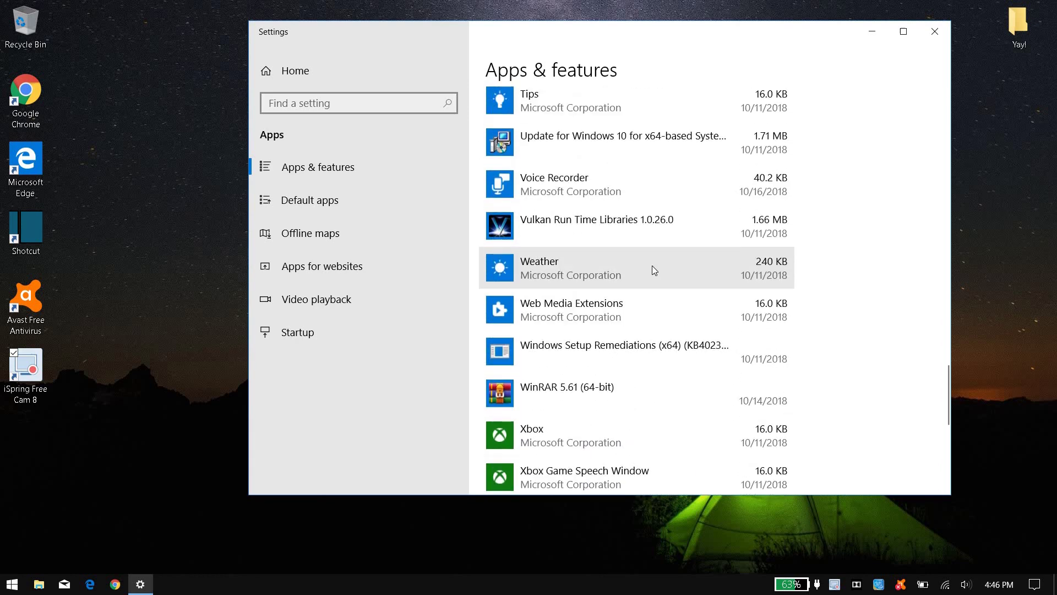
pyautogui.scroll(4, 630, 291)
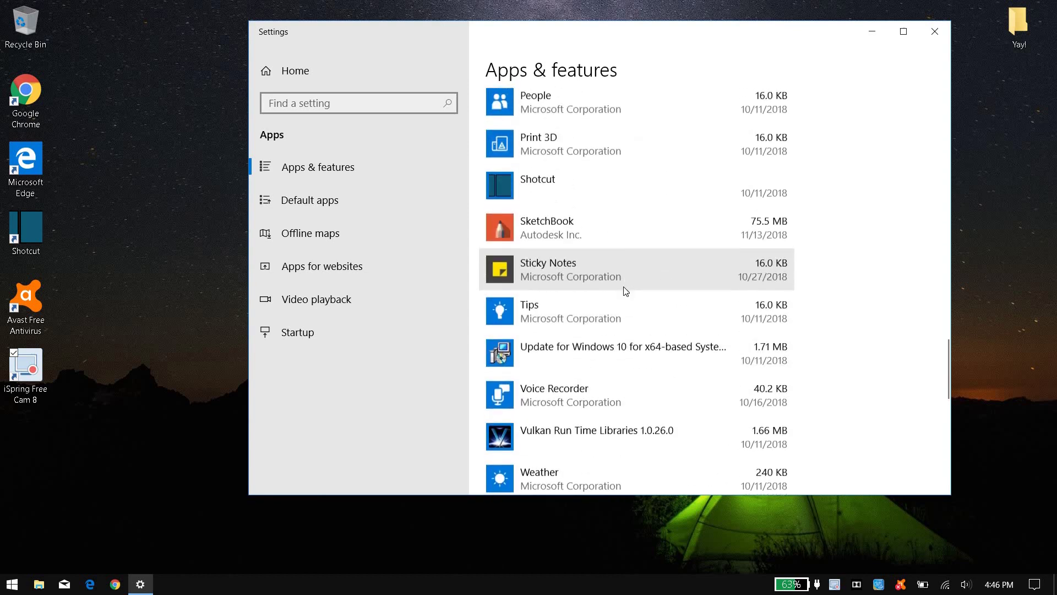
pyautogui.click(694, 273)
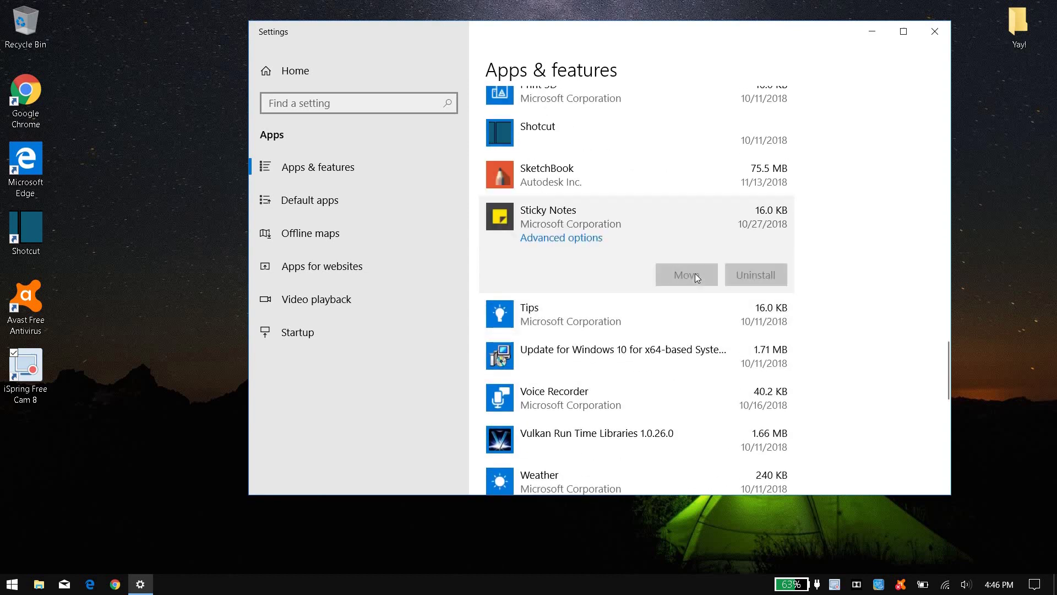
pyautogui.scroll(2, 605, 284)
pyautogui.click(564, 290)
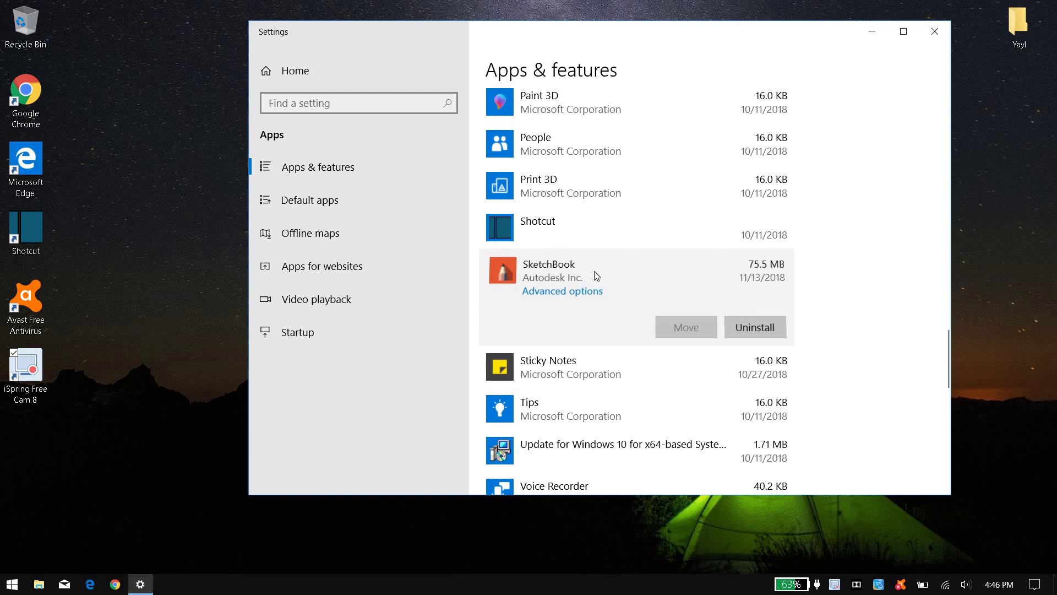
pyautogui.click(748, 332)
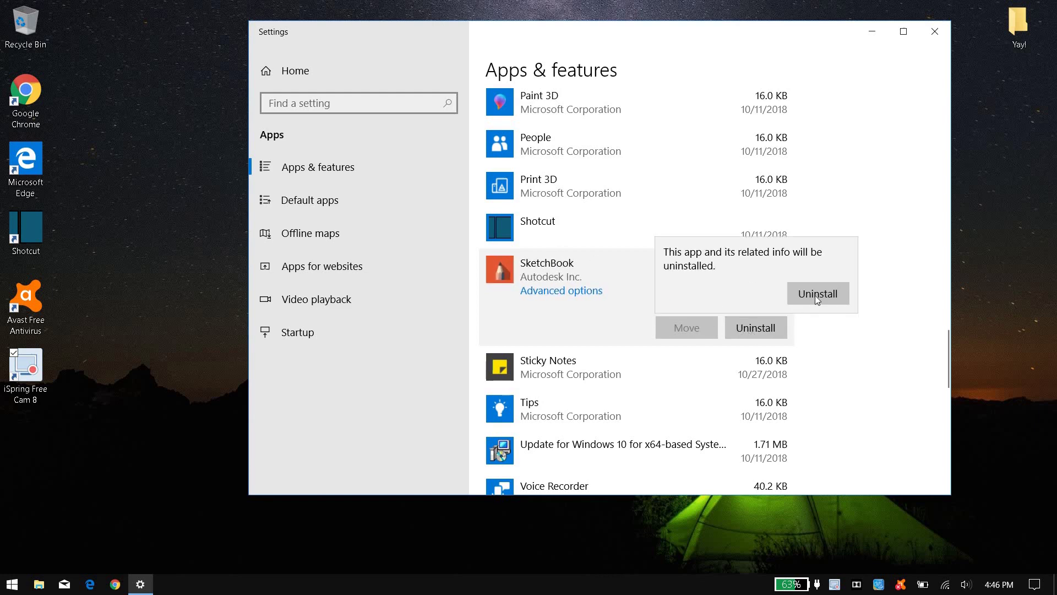
pyautogui.click(819, 294)
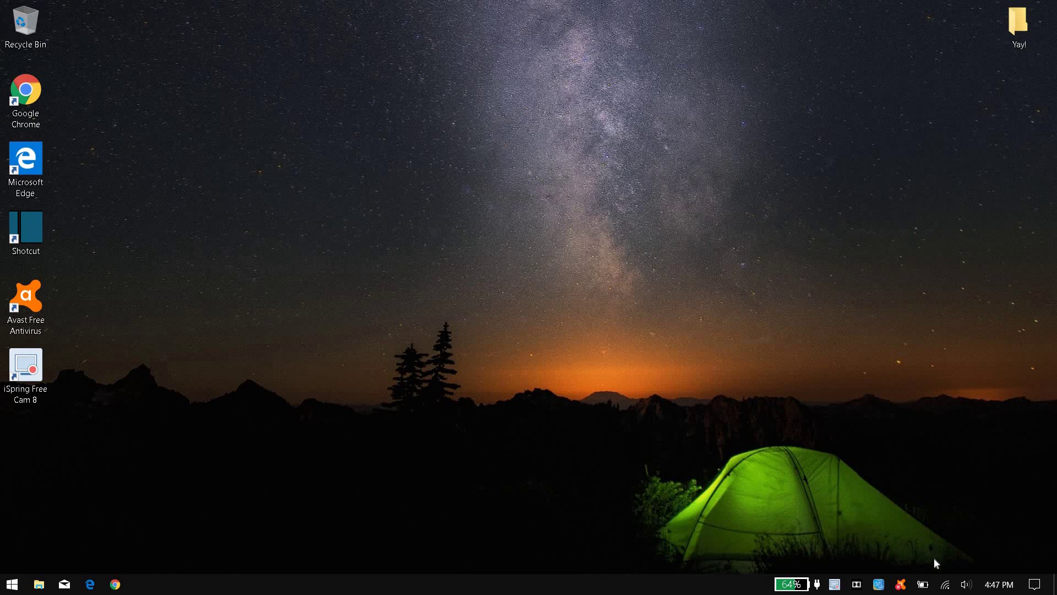
# - Open Power Options from the battery tray icon and select the Lighting power plan
pyautogui.click(921, 588)
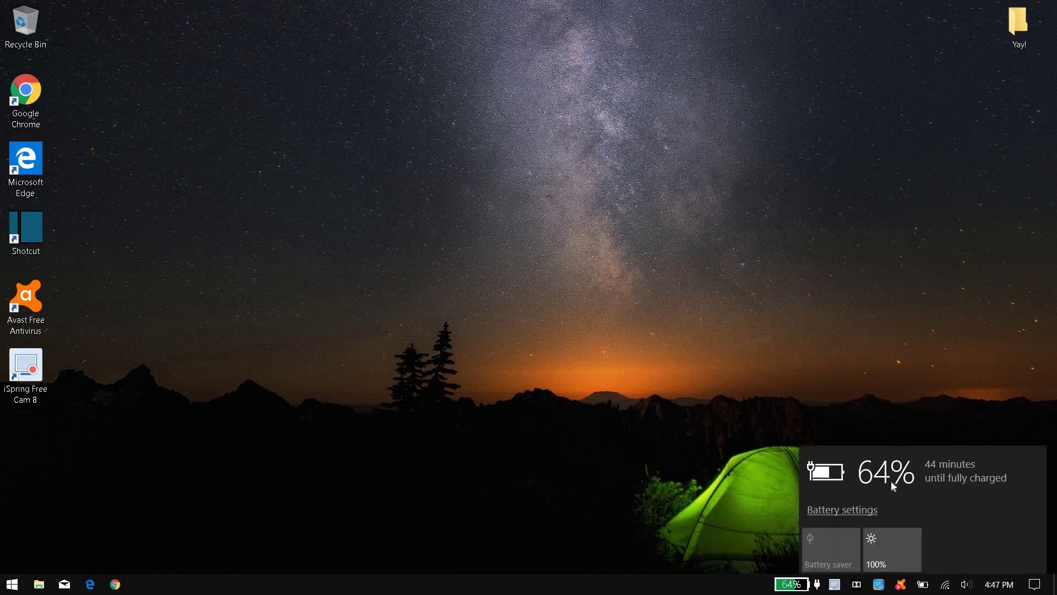
pyautogui.click(831, 349)
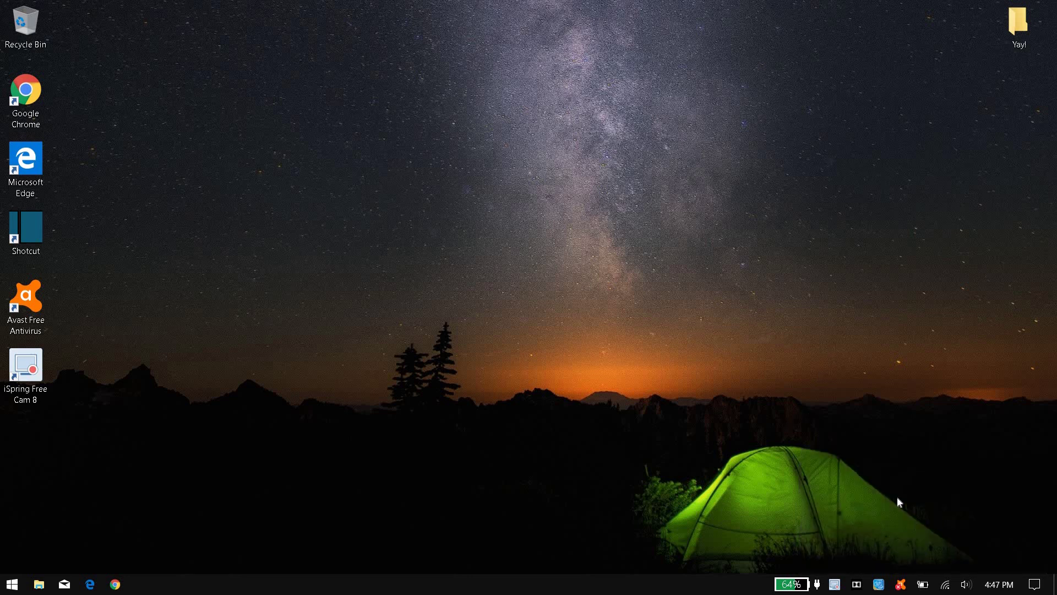
pyautogui.rightClick(924, 590)
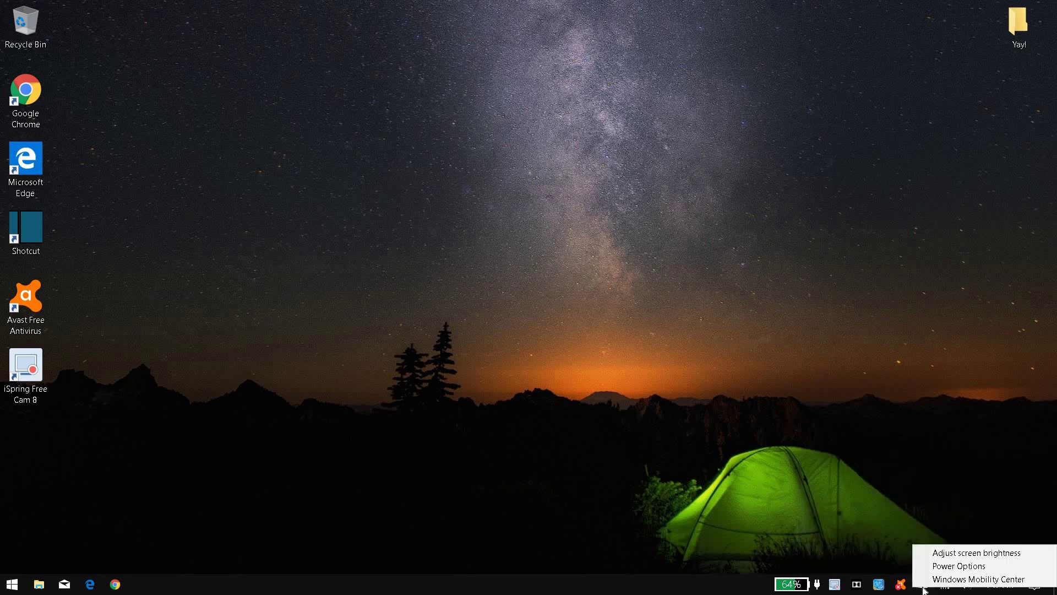
pyautogui.click(942, 566)
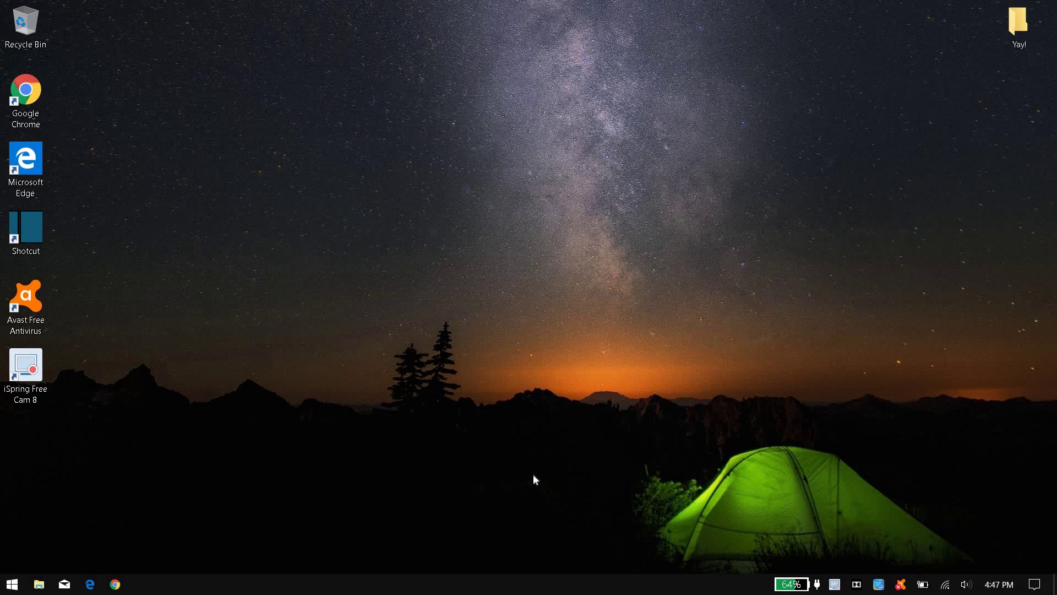
pyautogui.click(310, 263)
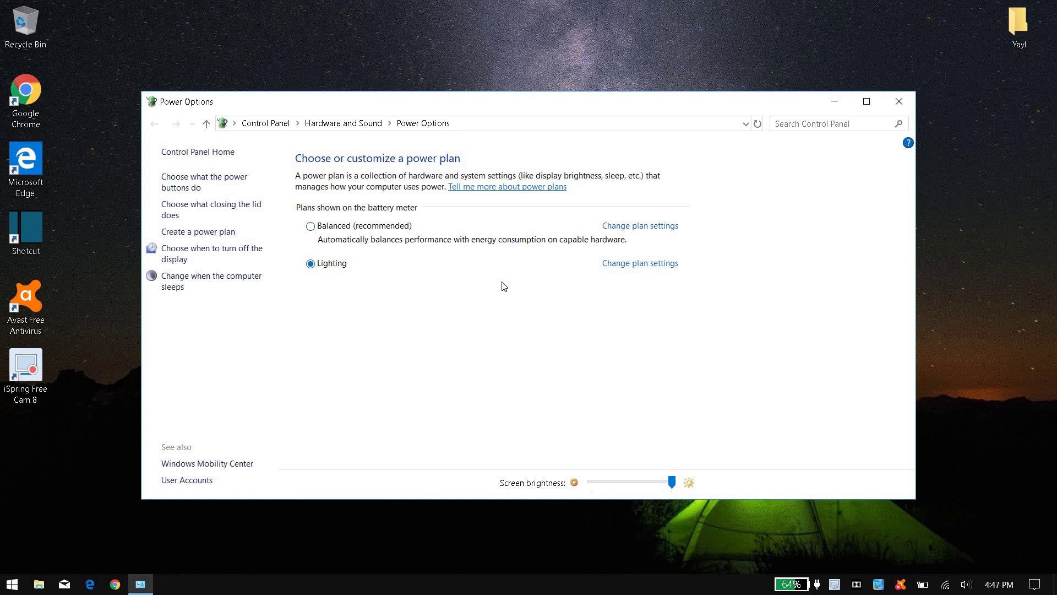
# - Start a new power plan based on High performance, named Lightning 2
pyautogui.click(196, 232)
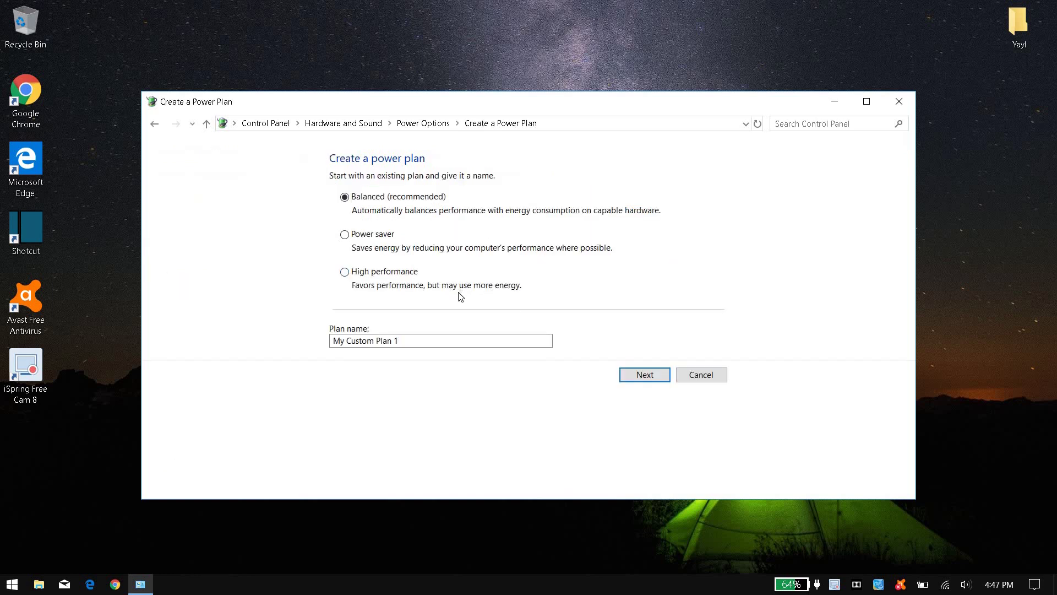
pyautogui.click(364, 277)
pyautogui.click(451, 338)
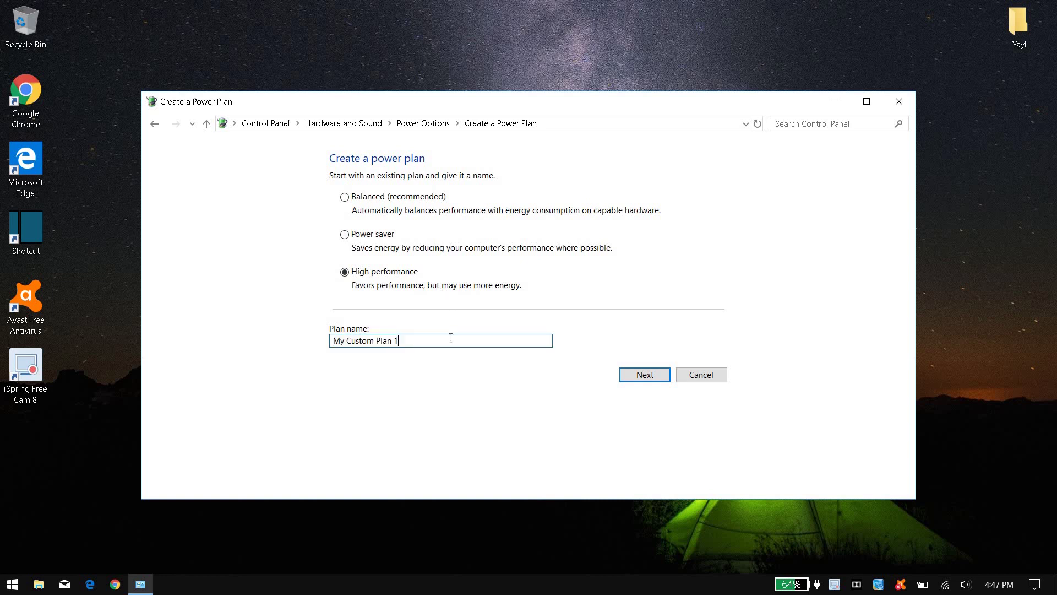
pyautogui.moveTo(397, 341); pyautogui.dragTo(293, 352)
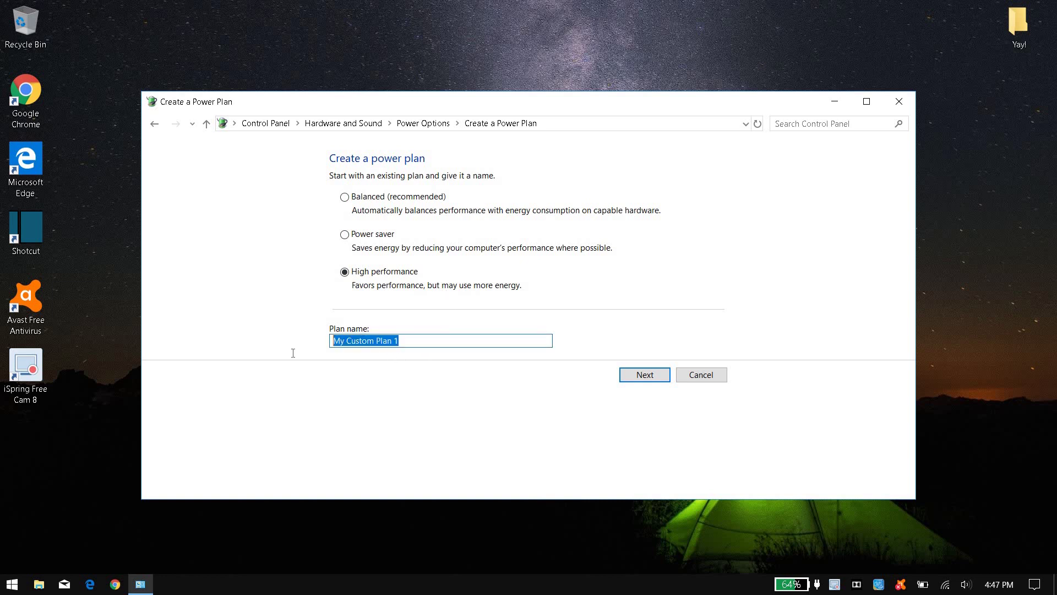
pyautogui.write('Lightning 2')
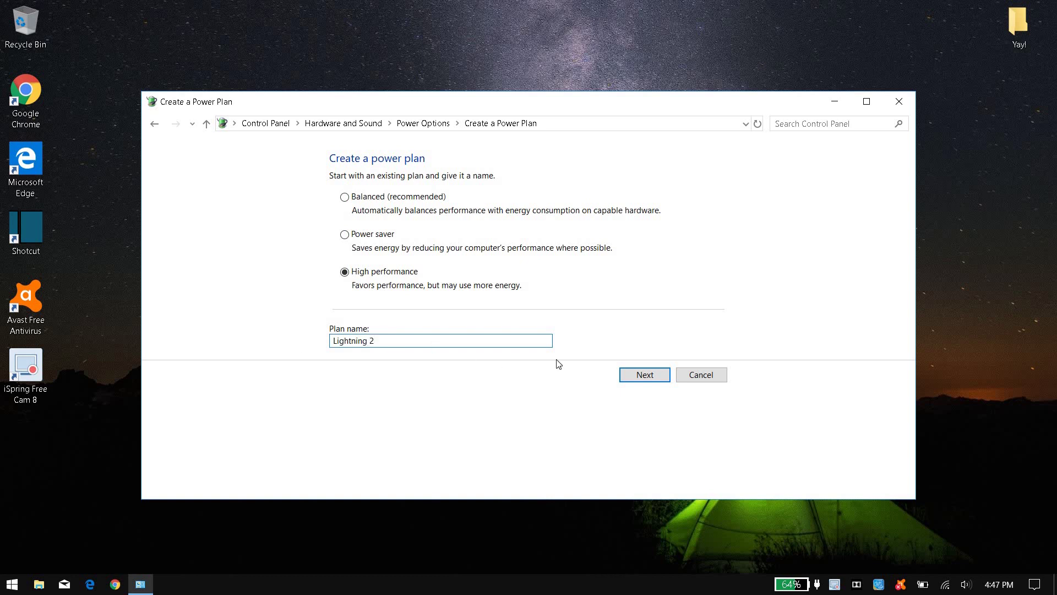
pyautogui.click(633, 375)
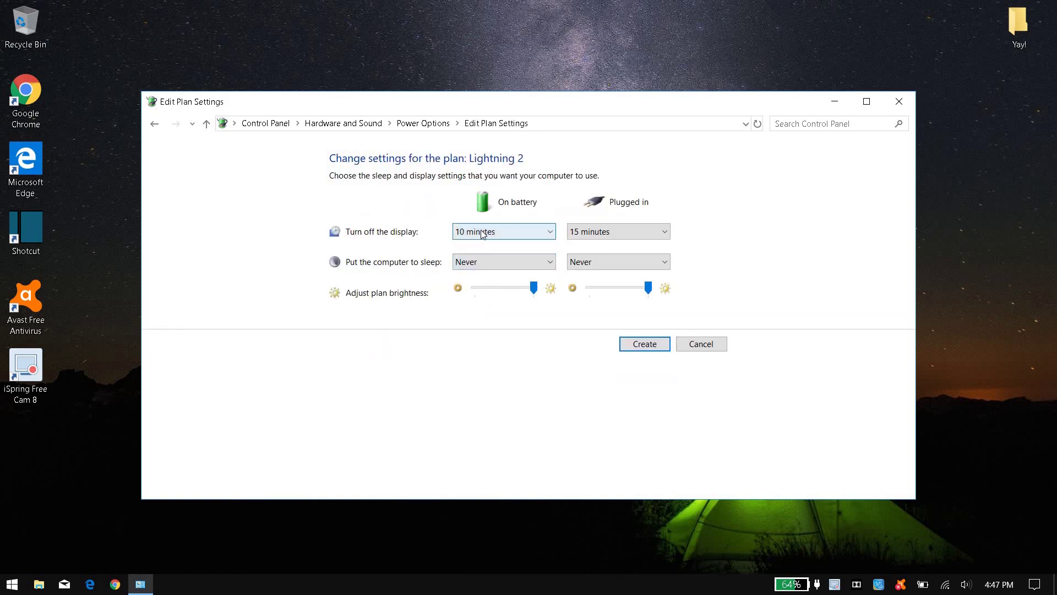
# - Set display-off to Never on battery and plugged in, create Lightning 2, and make it active
pyautogui.click(484, 232)
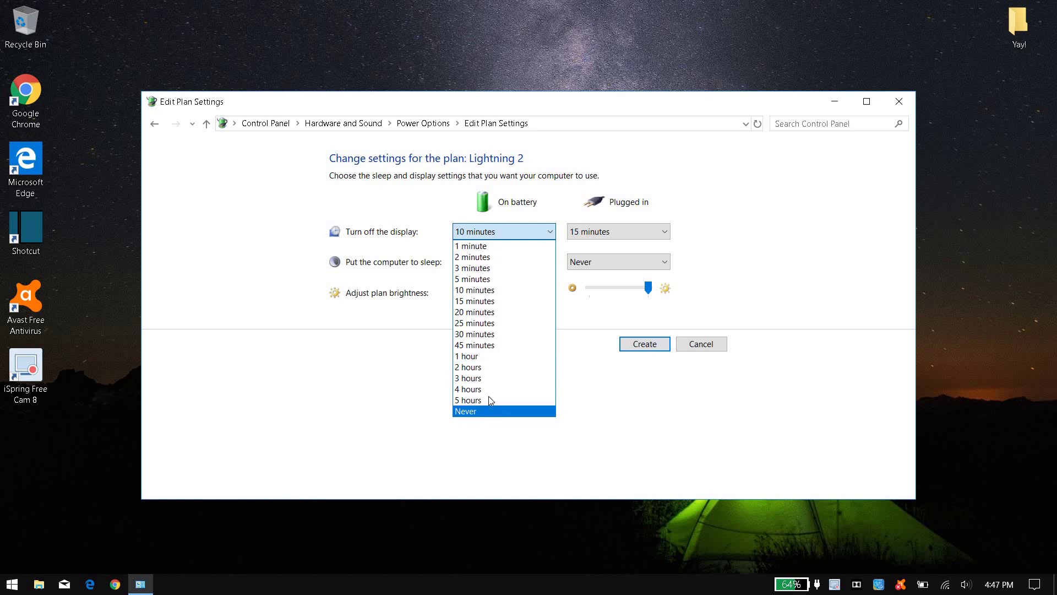
pyautogui.click(485, 410)
pyautogui.click(602, 232)
pyautogui.click(589, 411)
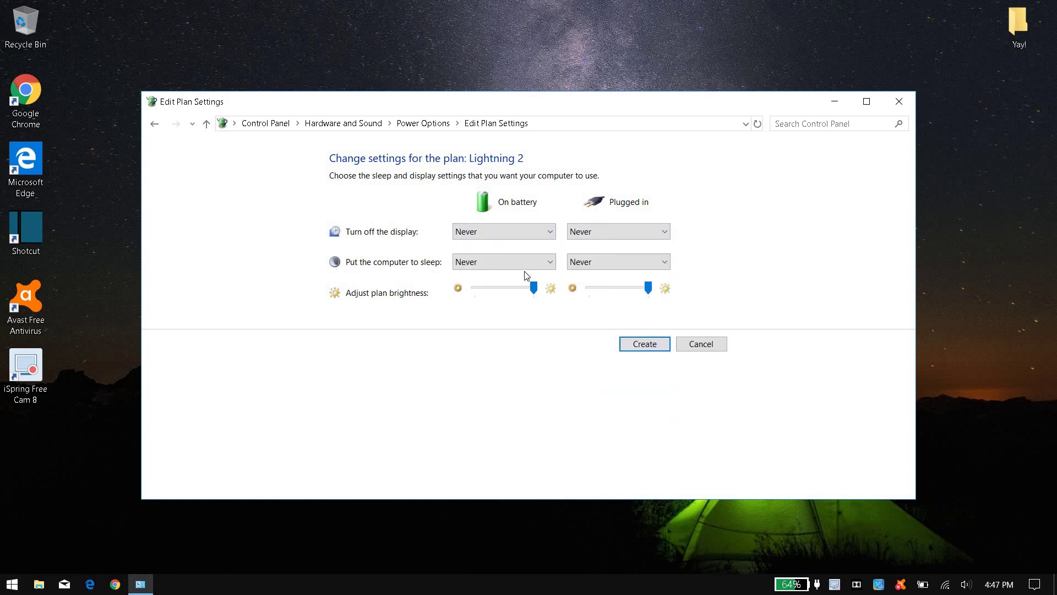
pyautogui.click(648, 344)
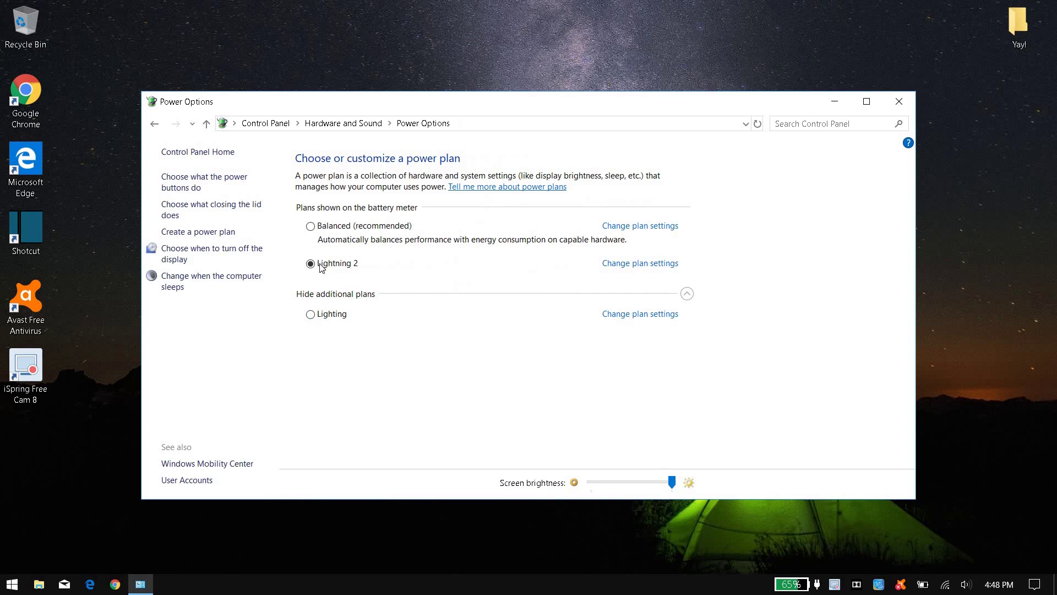
pyautogui.click(322, 267)
pyautogui.click(898, 102)
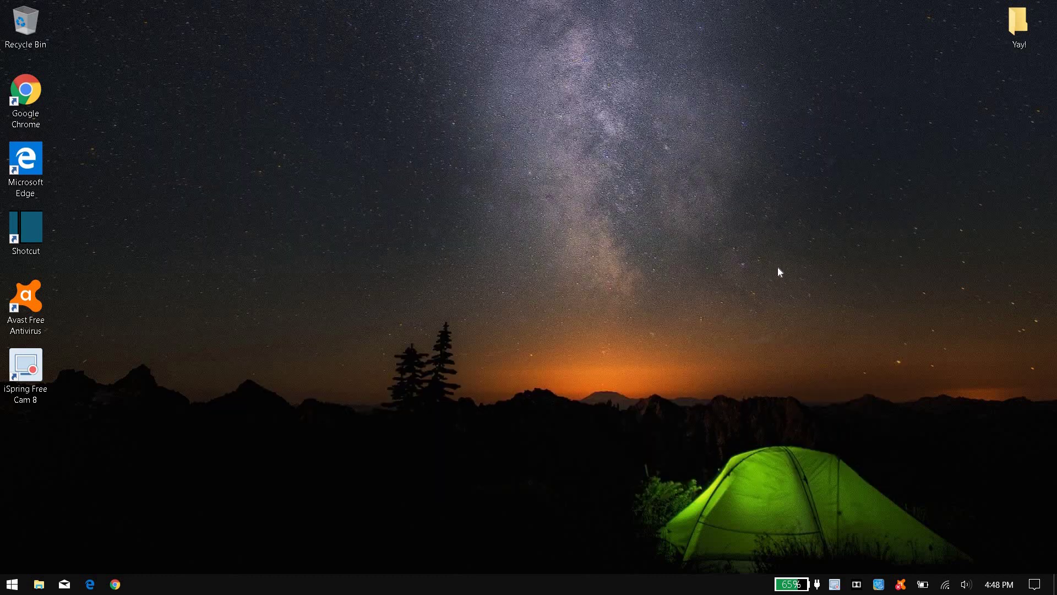